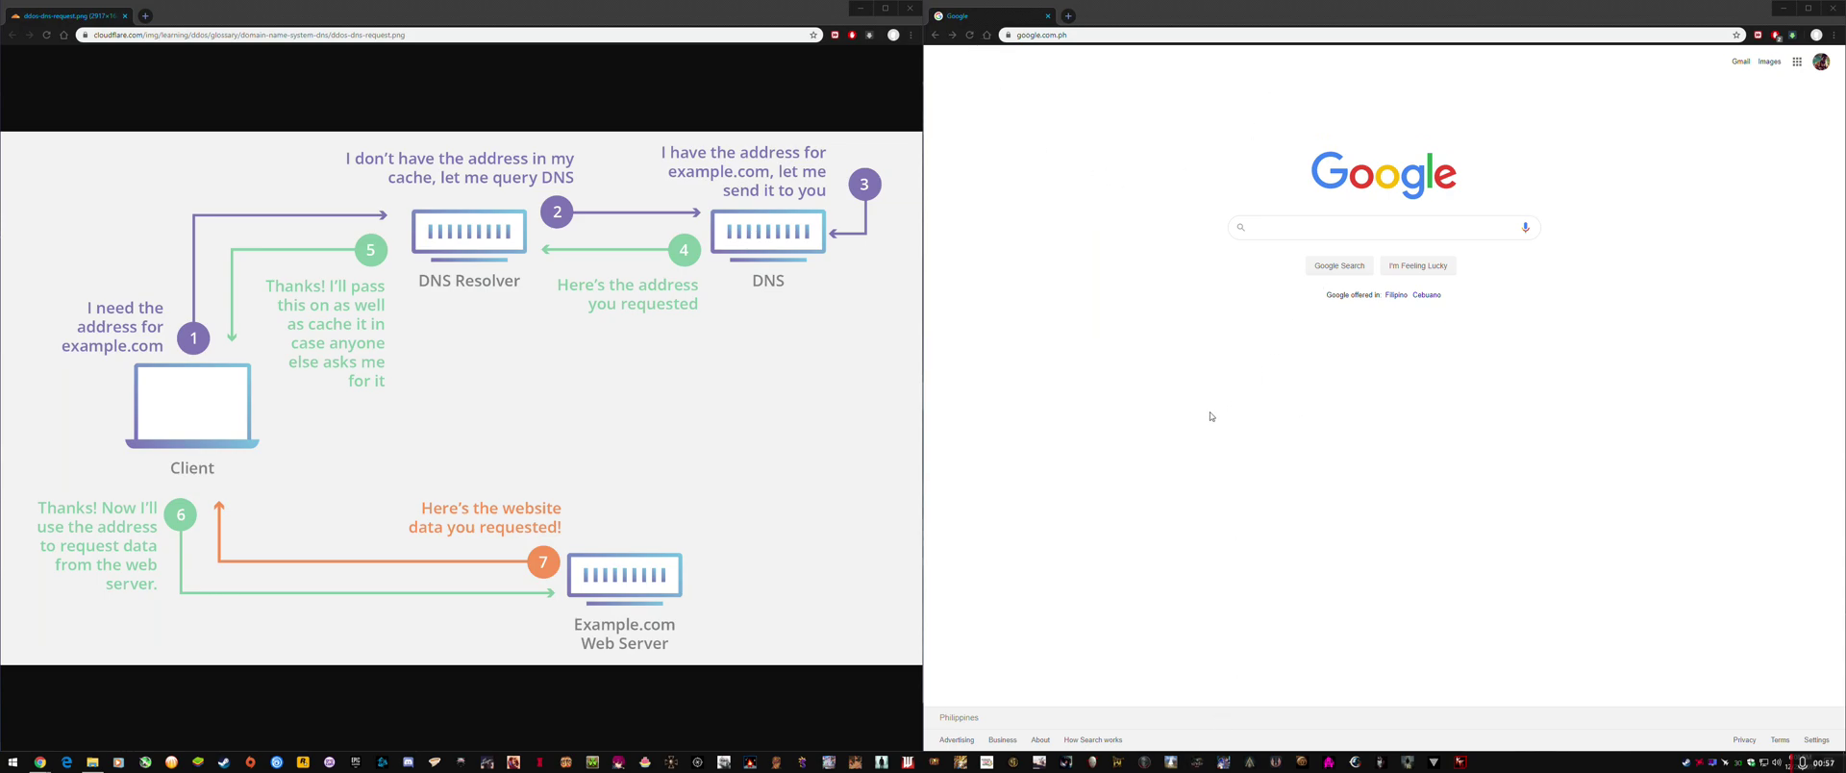
Search Google for 'dns bench' so GRC's DNS Nameserver Performance Benchmark tops the results
right_click(1764, 761)
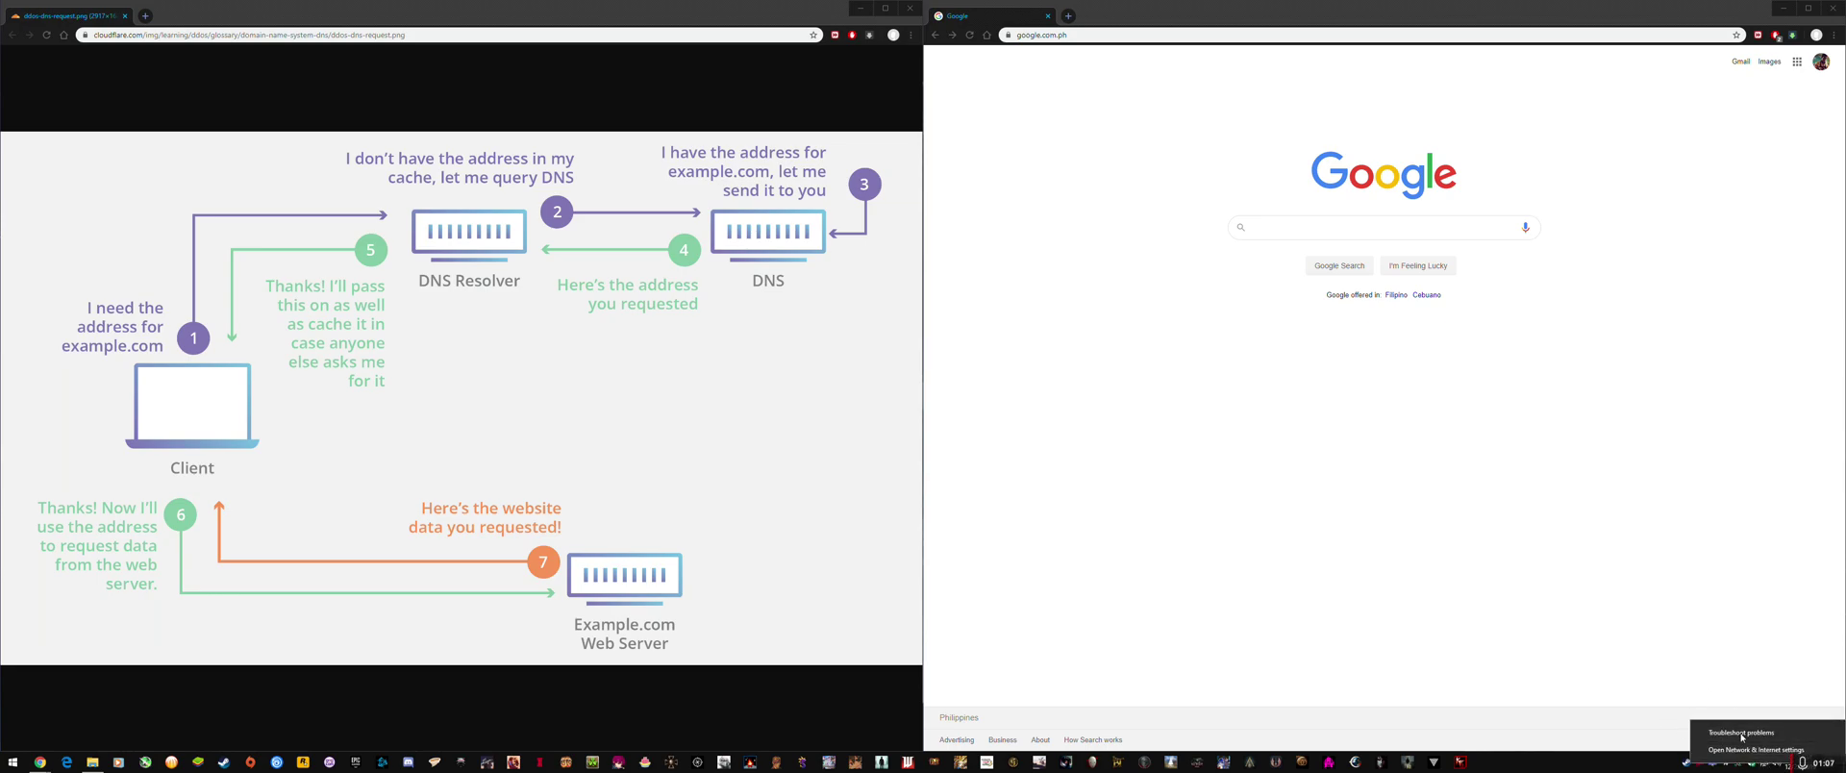
click(1164, 458)
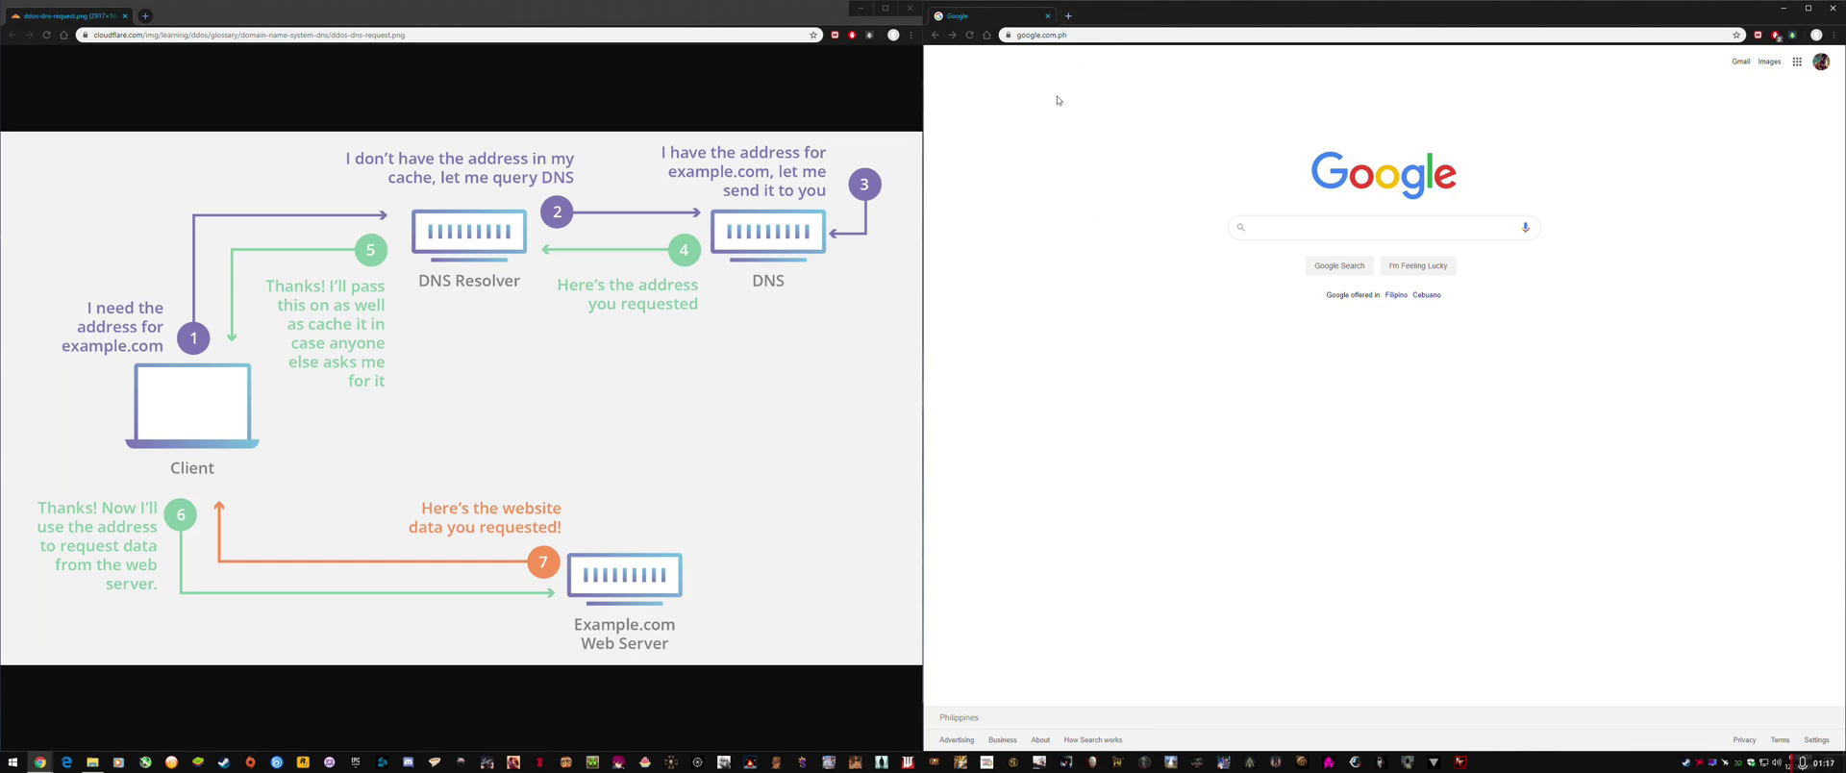
click(1280, 226)
text(dns b)
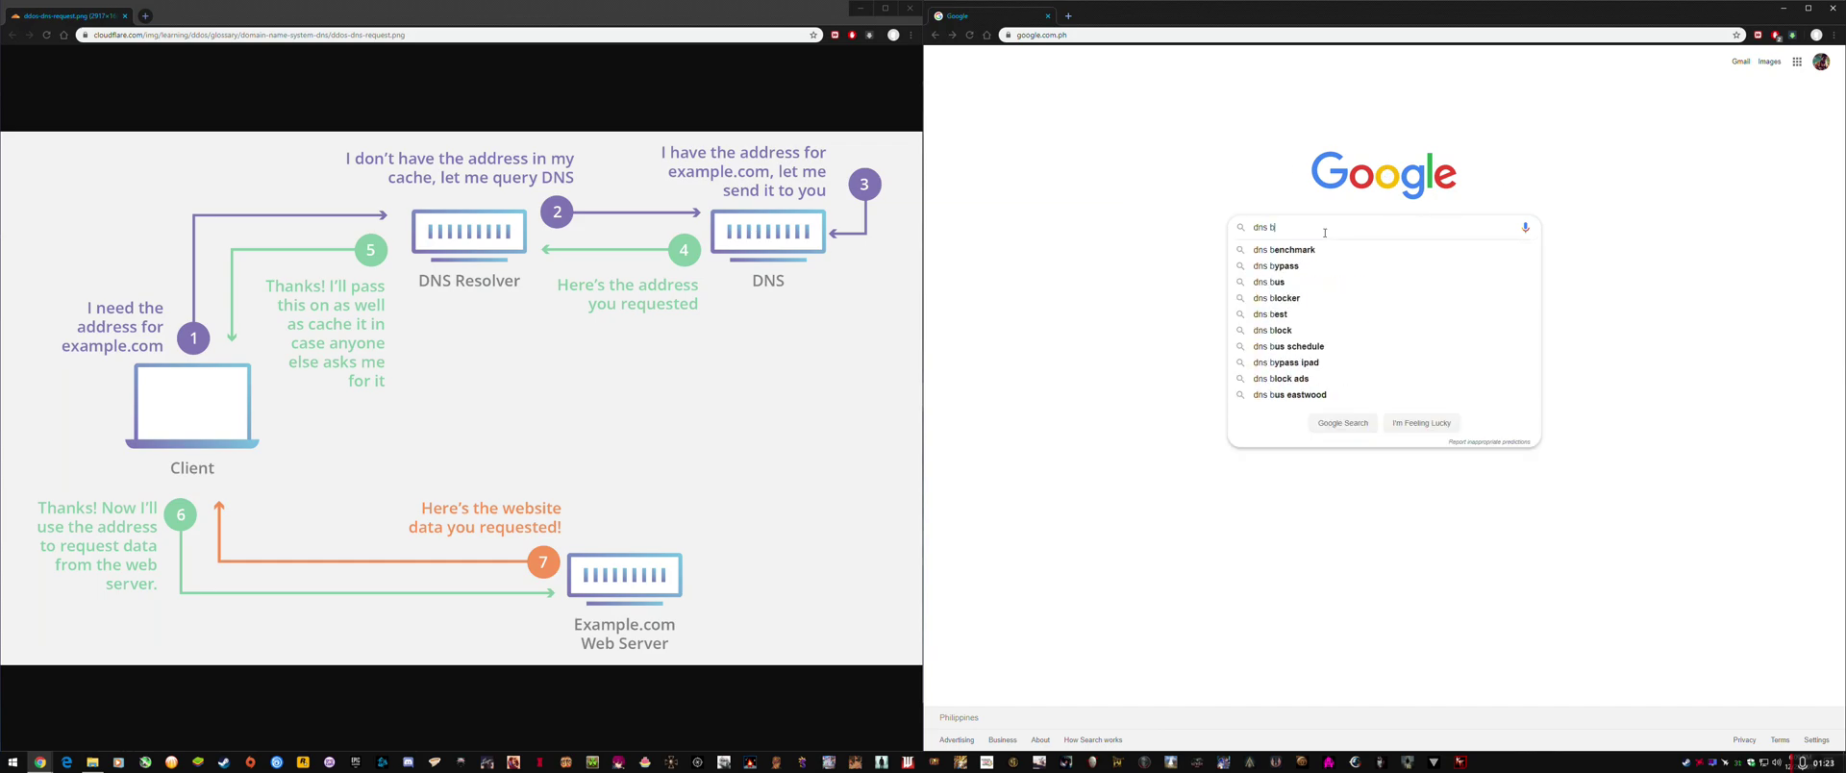
text(ench)
key(Return)
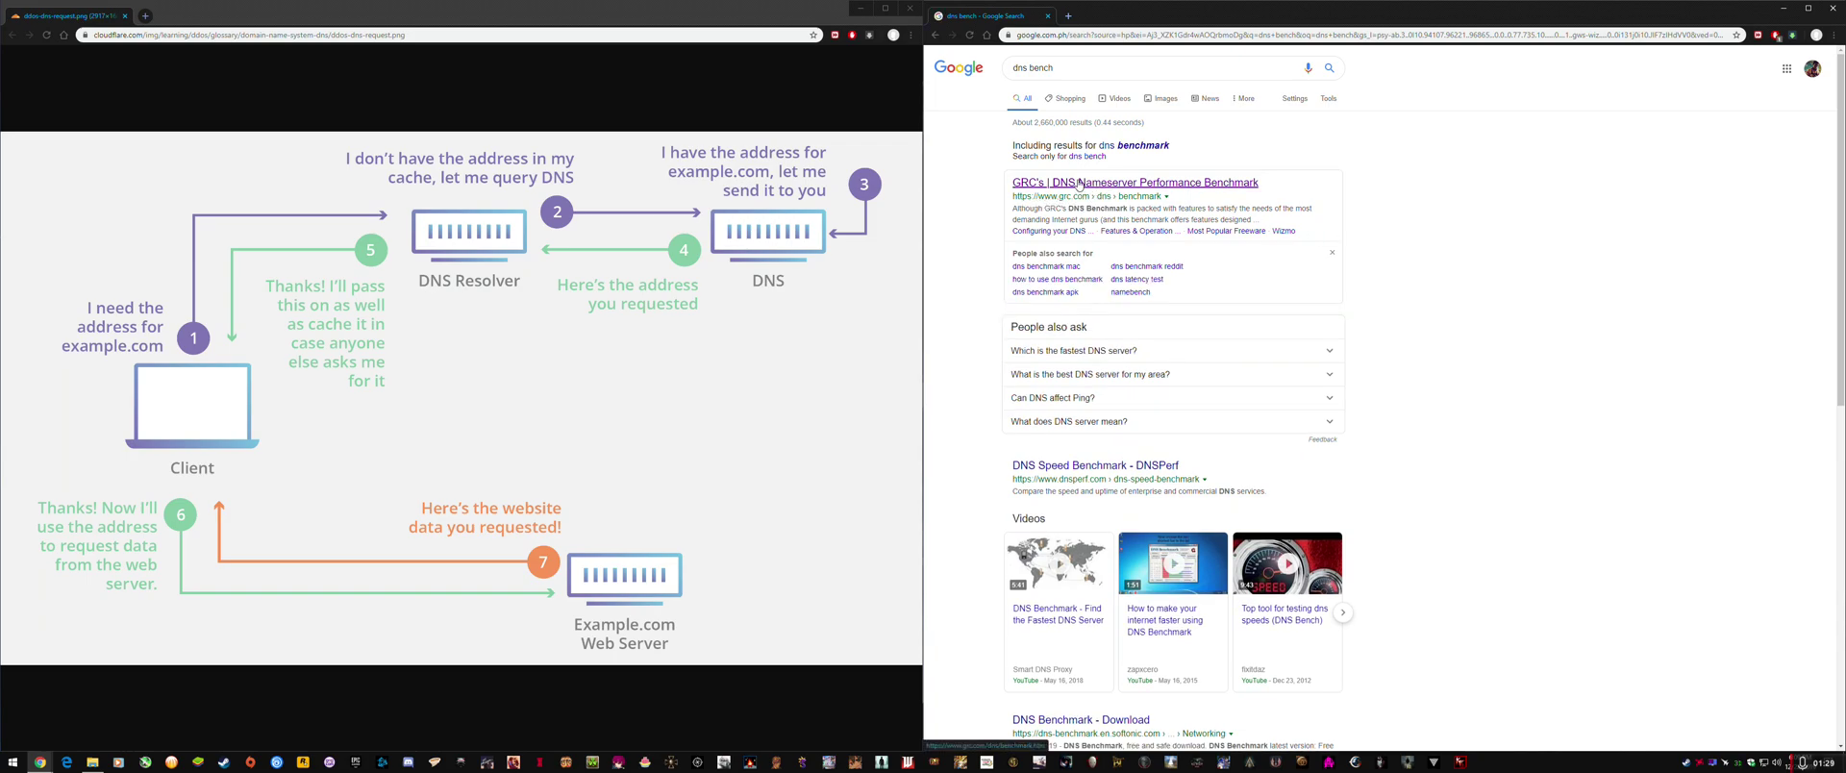
Open the 'GRC's | DNS Nameserver Performance Benchmark' result to reach the DNSBench page
click(1077, 184)
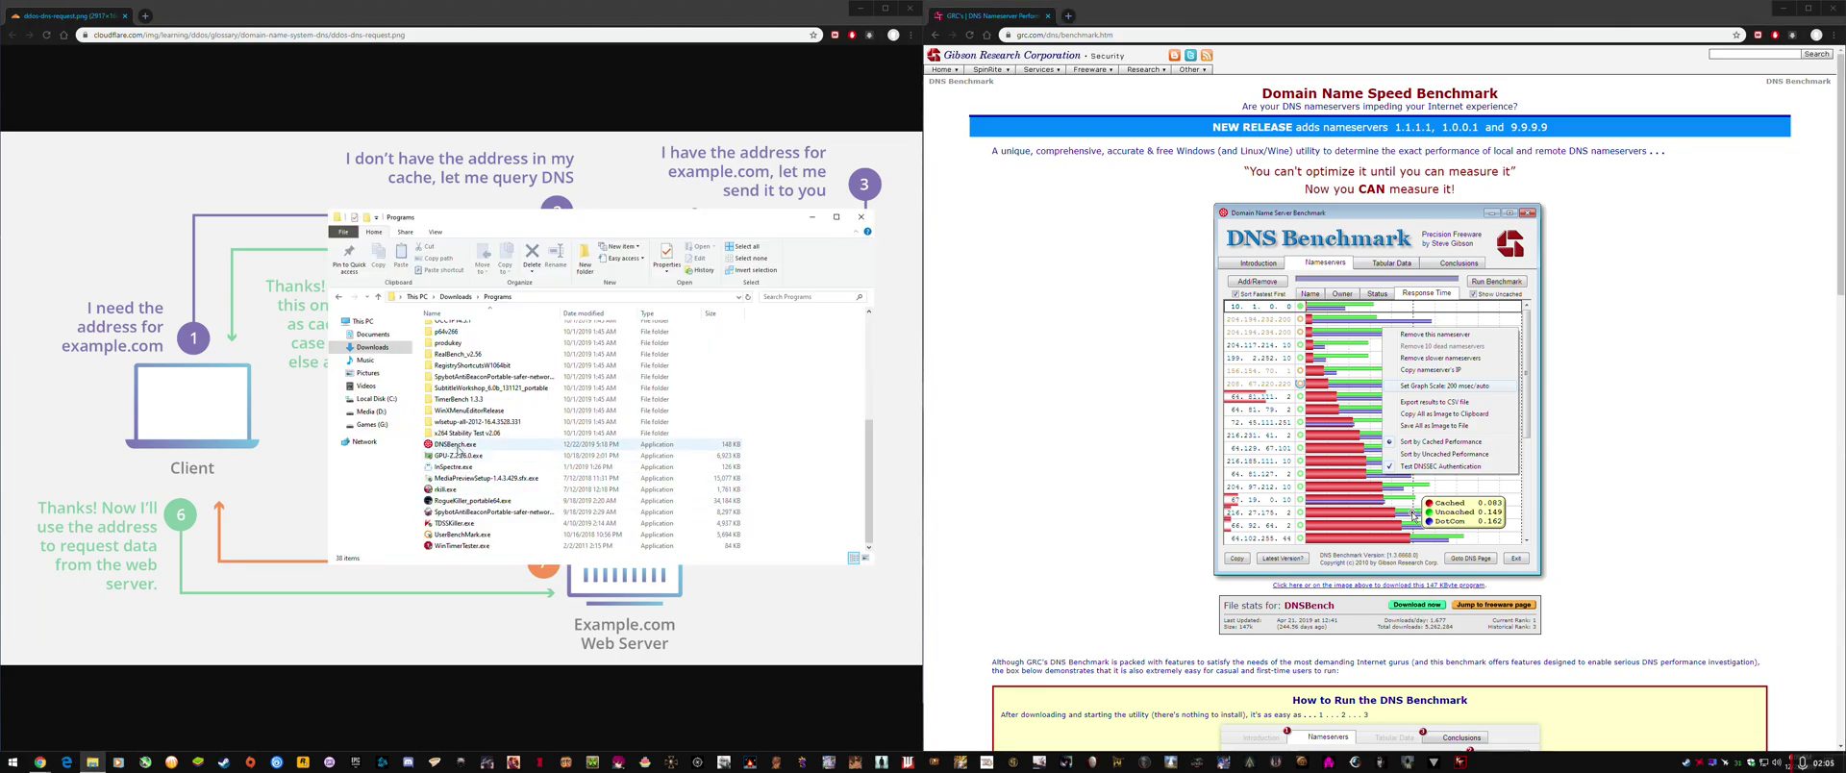
Launch DNSBench.exe from Downloads, reposition its window, and show the Nameservers list
click(456, 445)
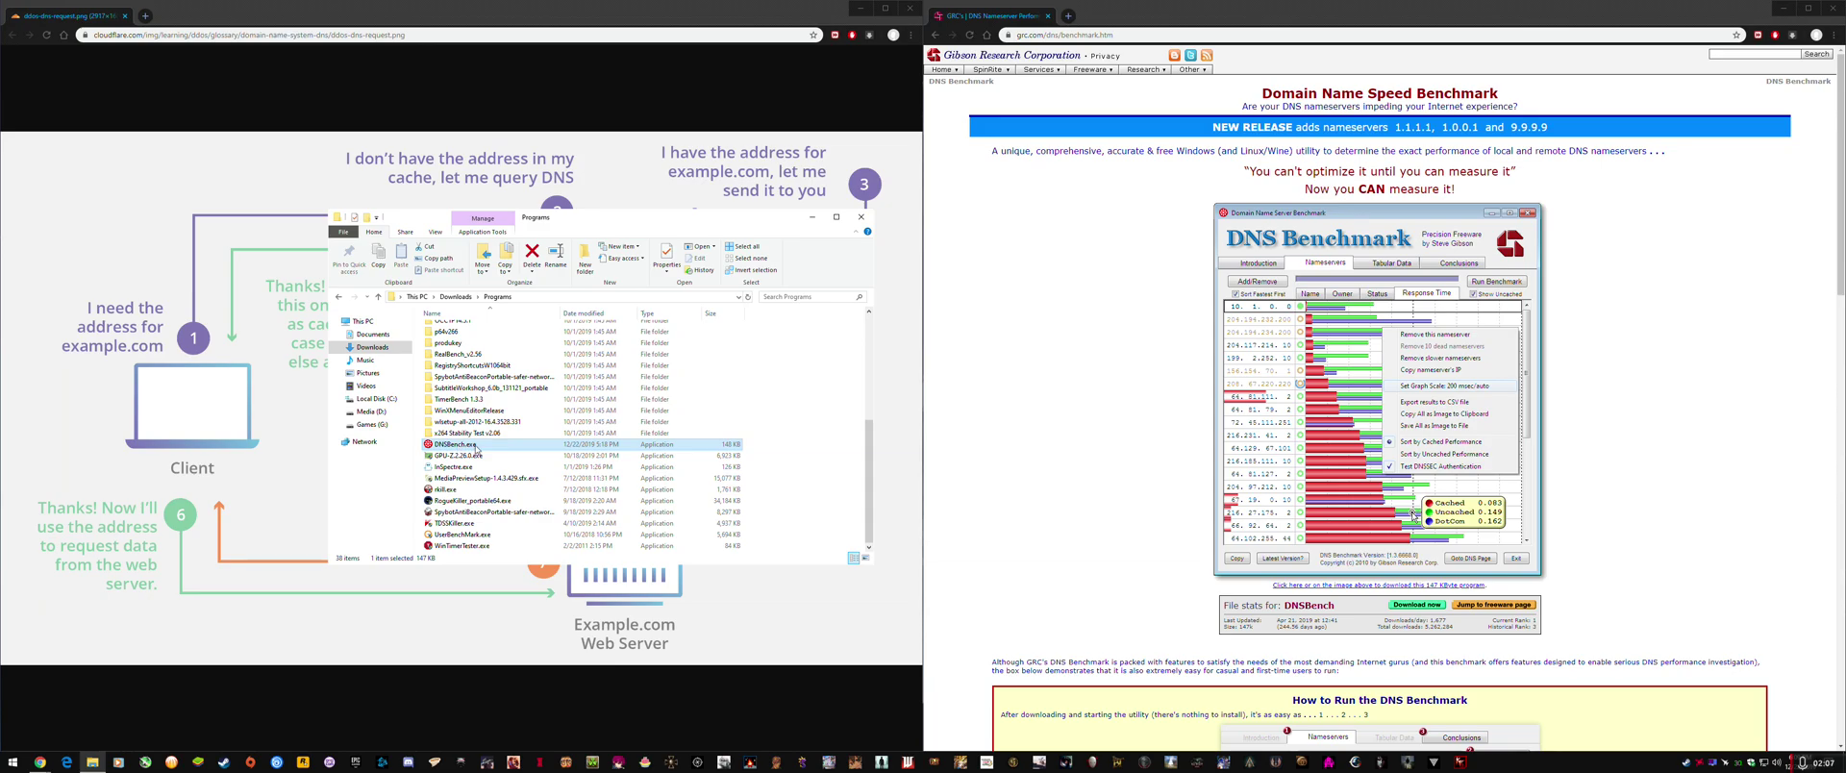
double_click(476, 449)
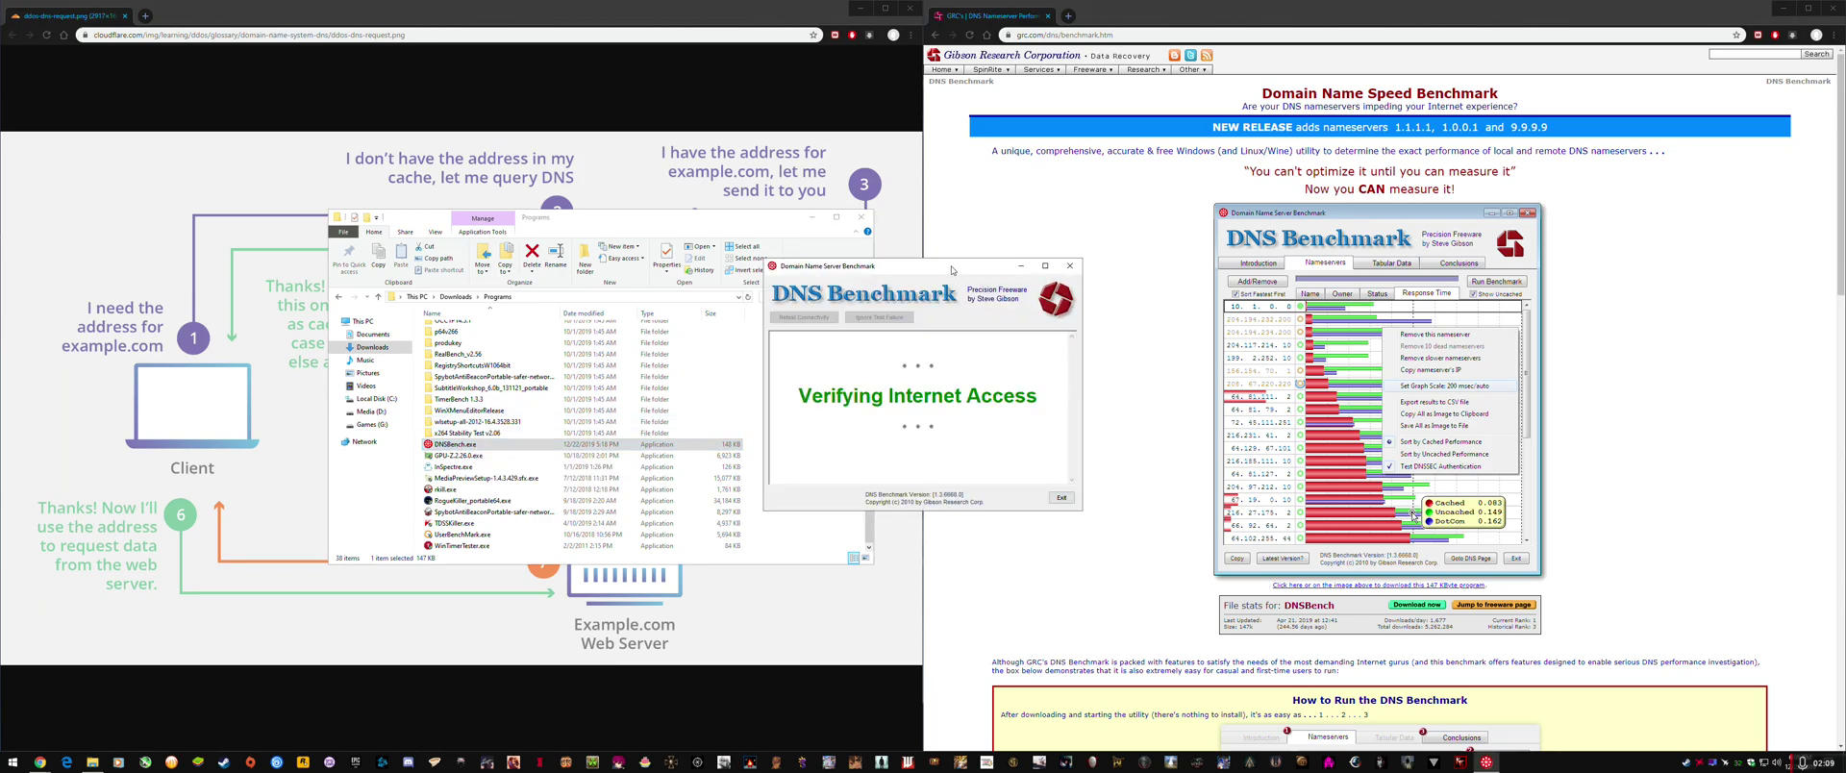
drag(951, 270, 664, 231)
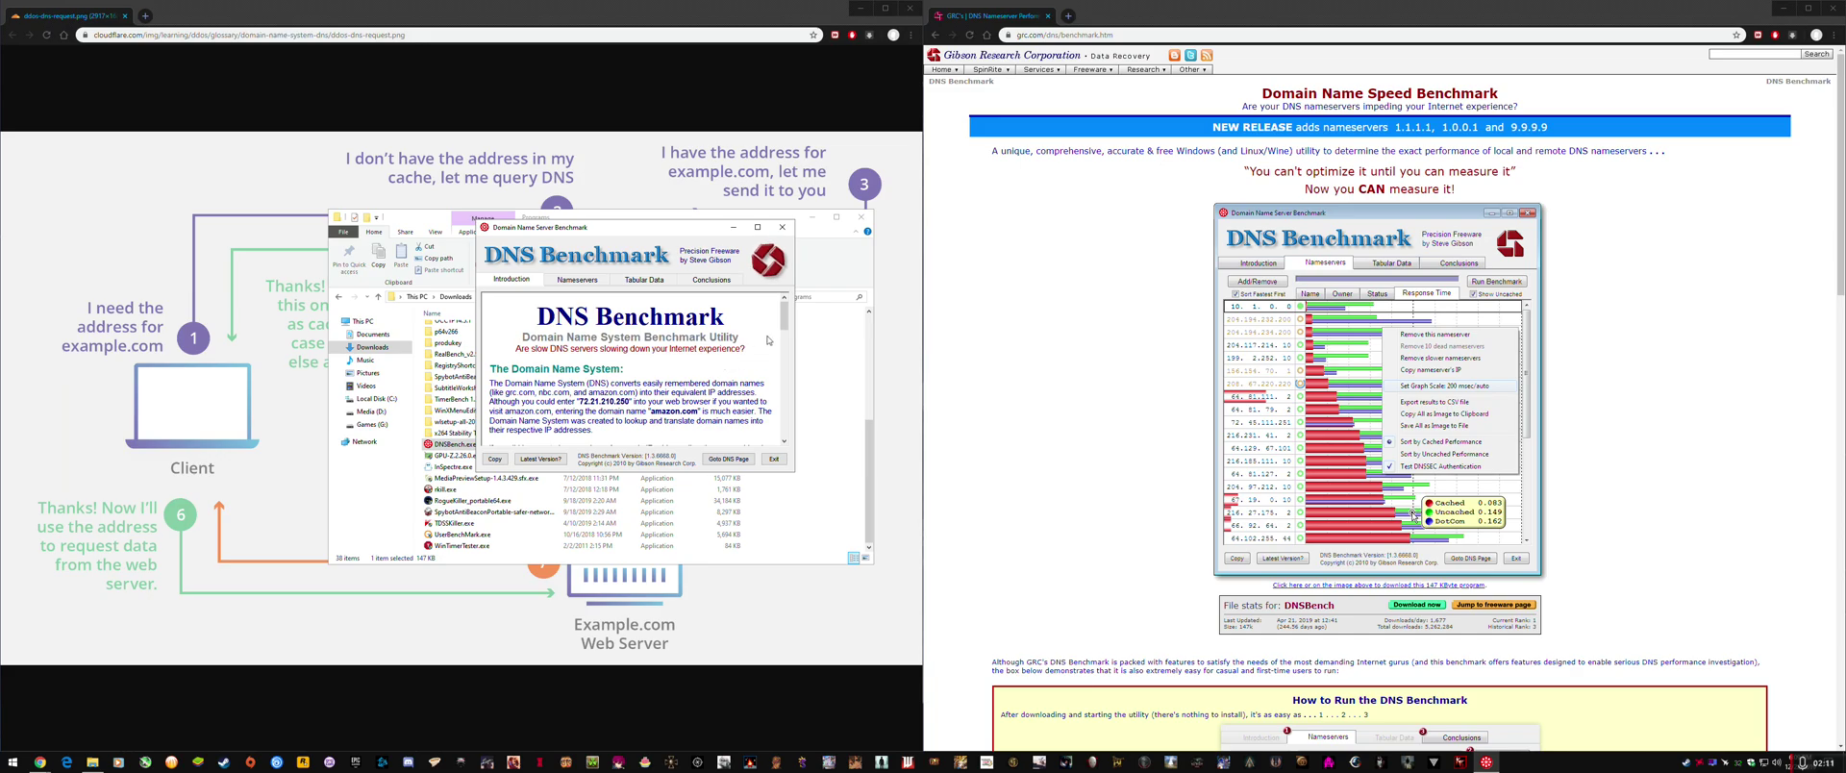
click(578, 279)
click(580, 280)
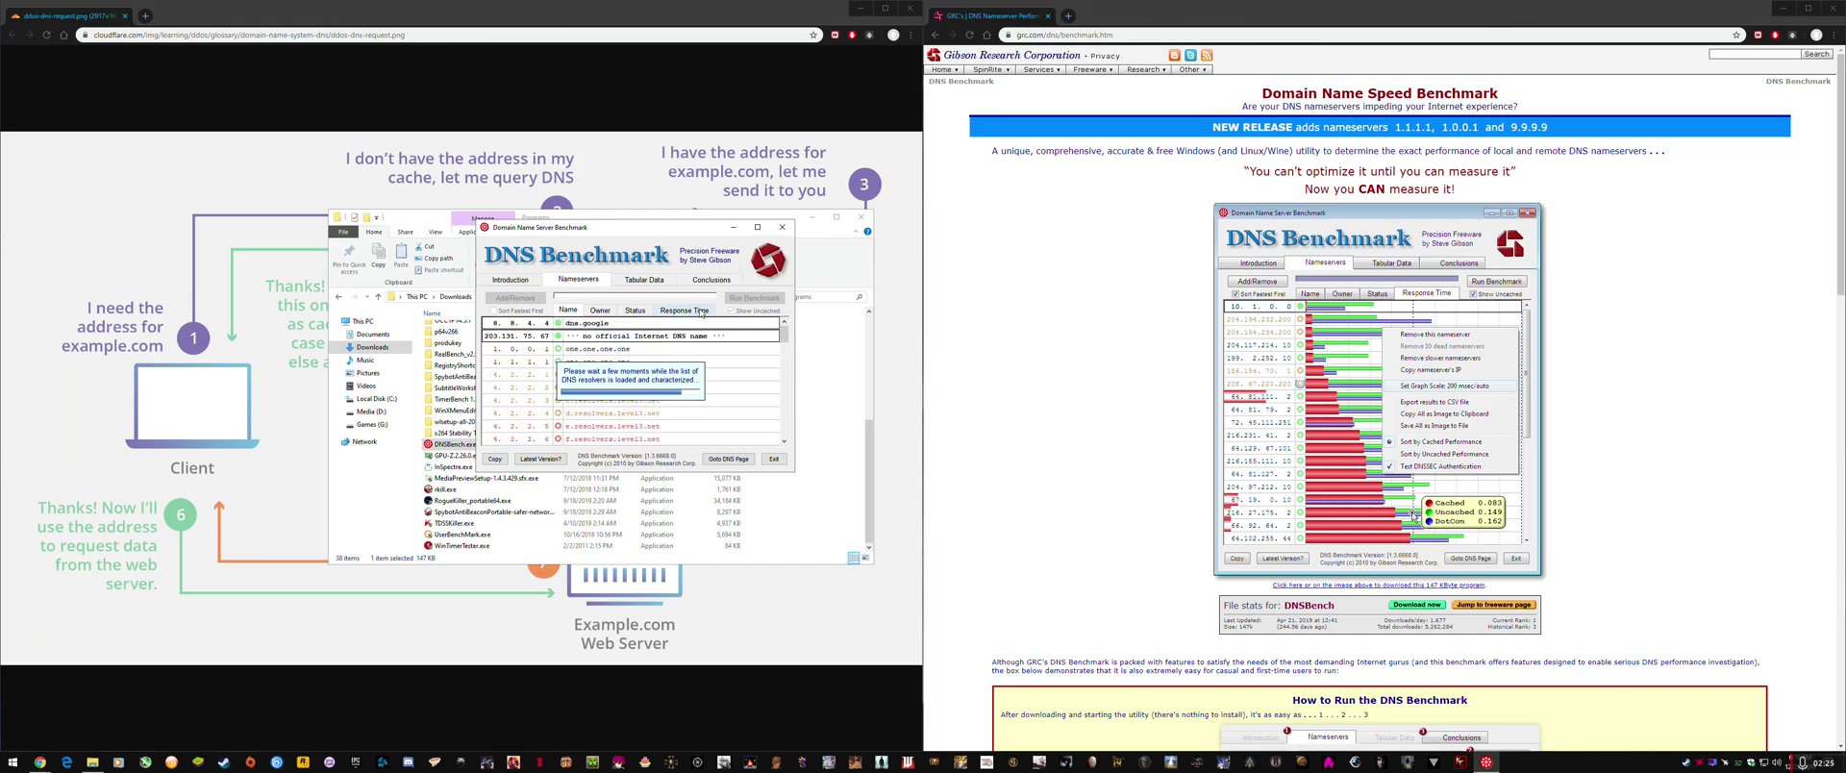
Choose Build Custom Nameserver List under Add/Remove and highlight the 4,849 and 50 resolver figures
click(525, 299)
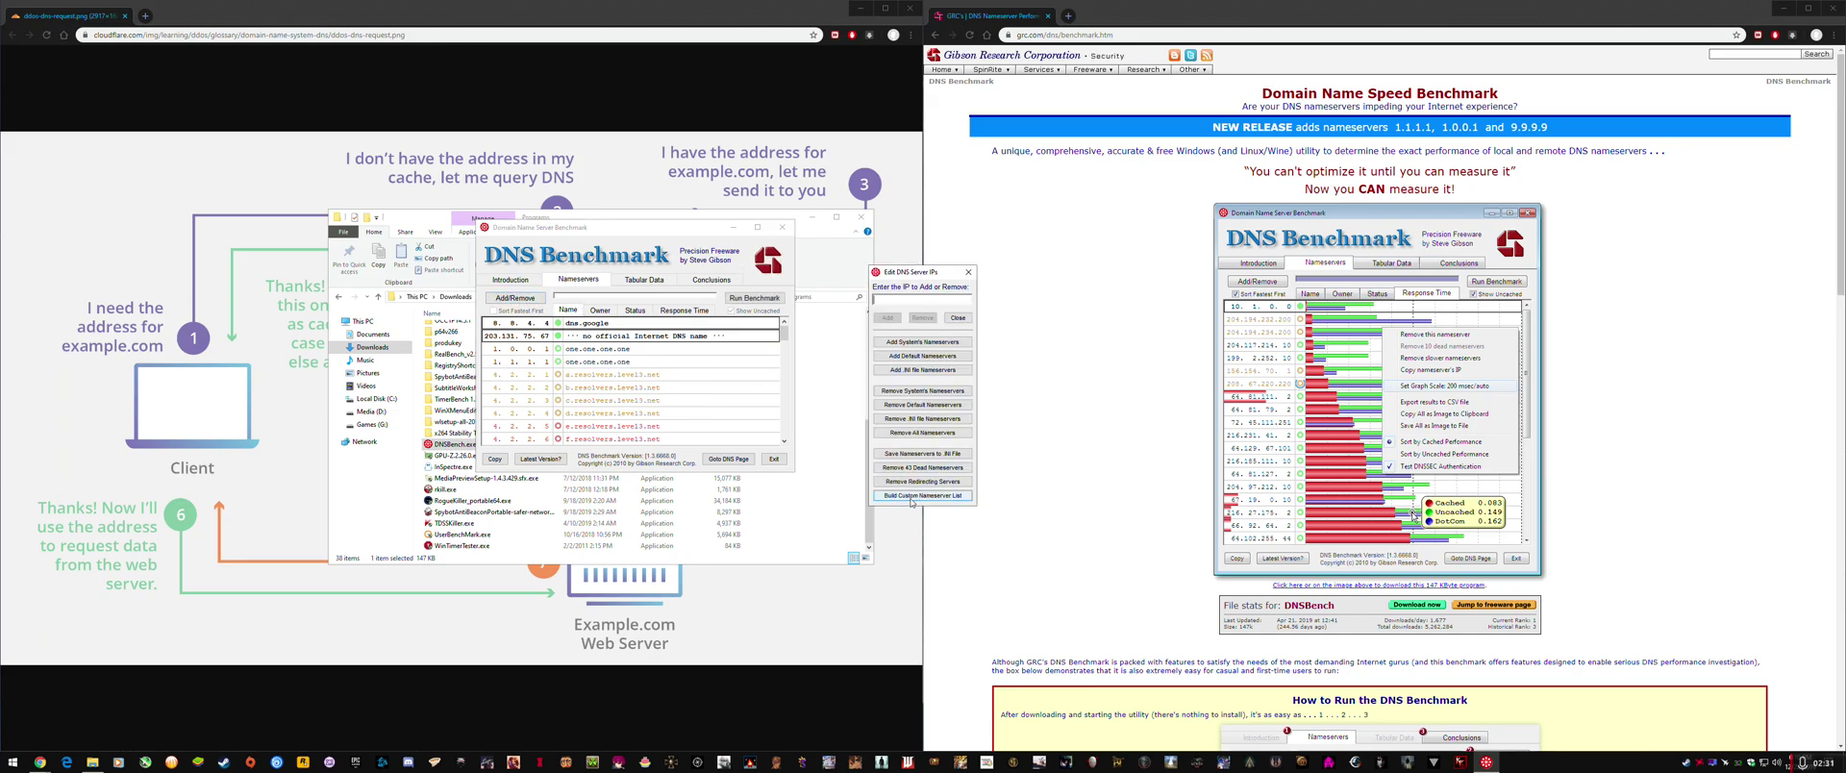
click(912, 497)
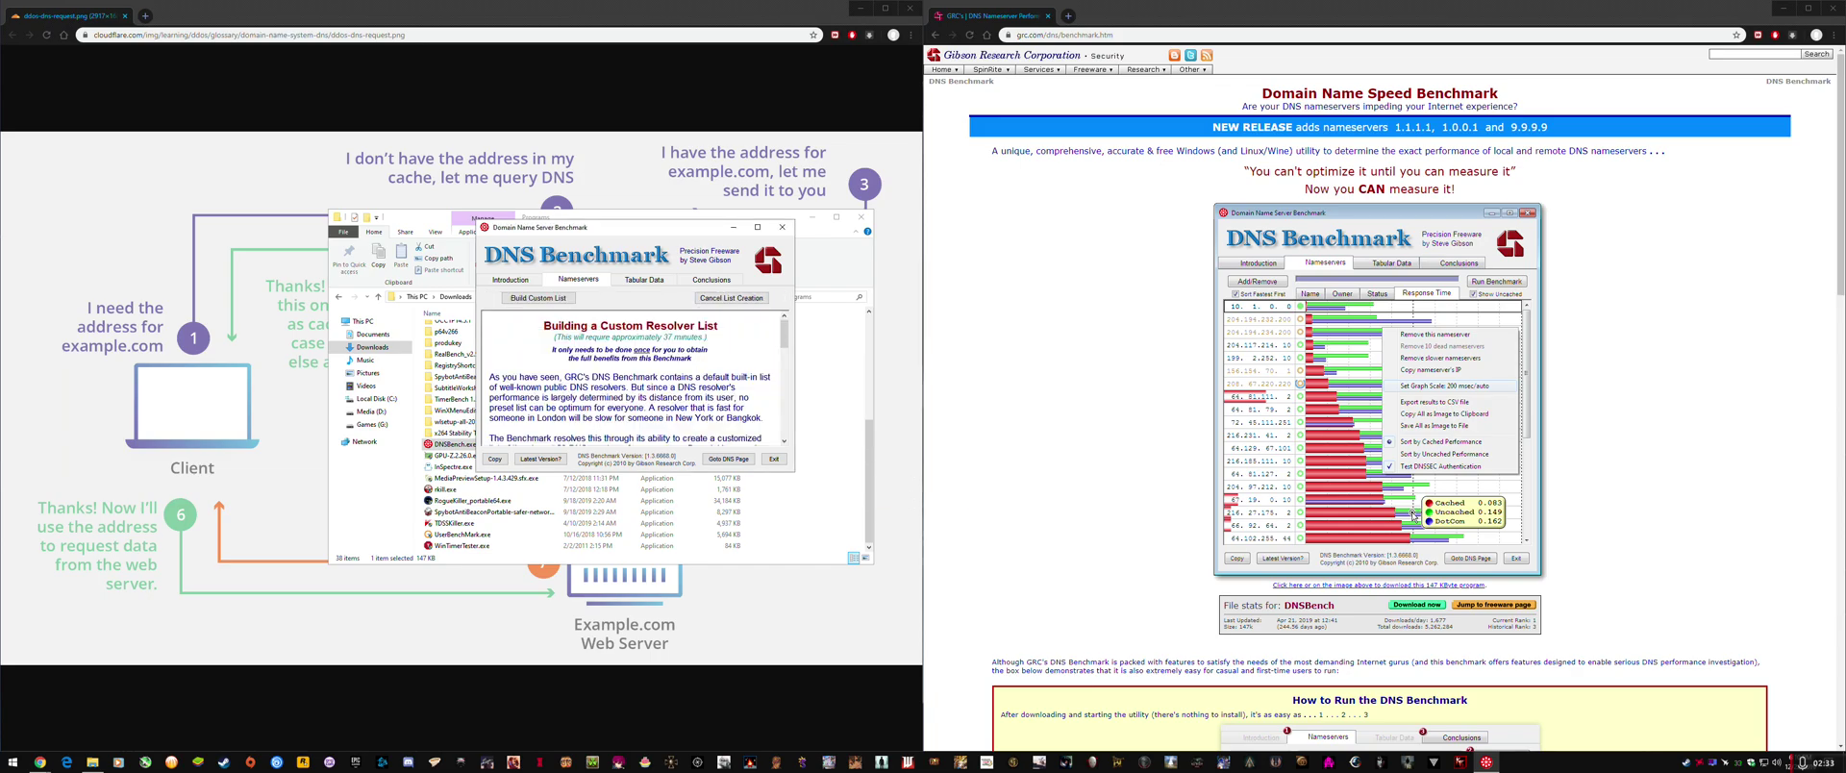
scroll(731, 357, down, 3)
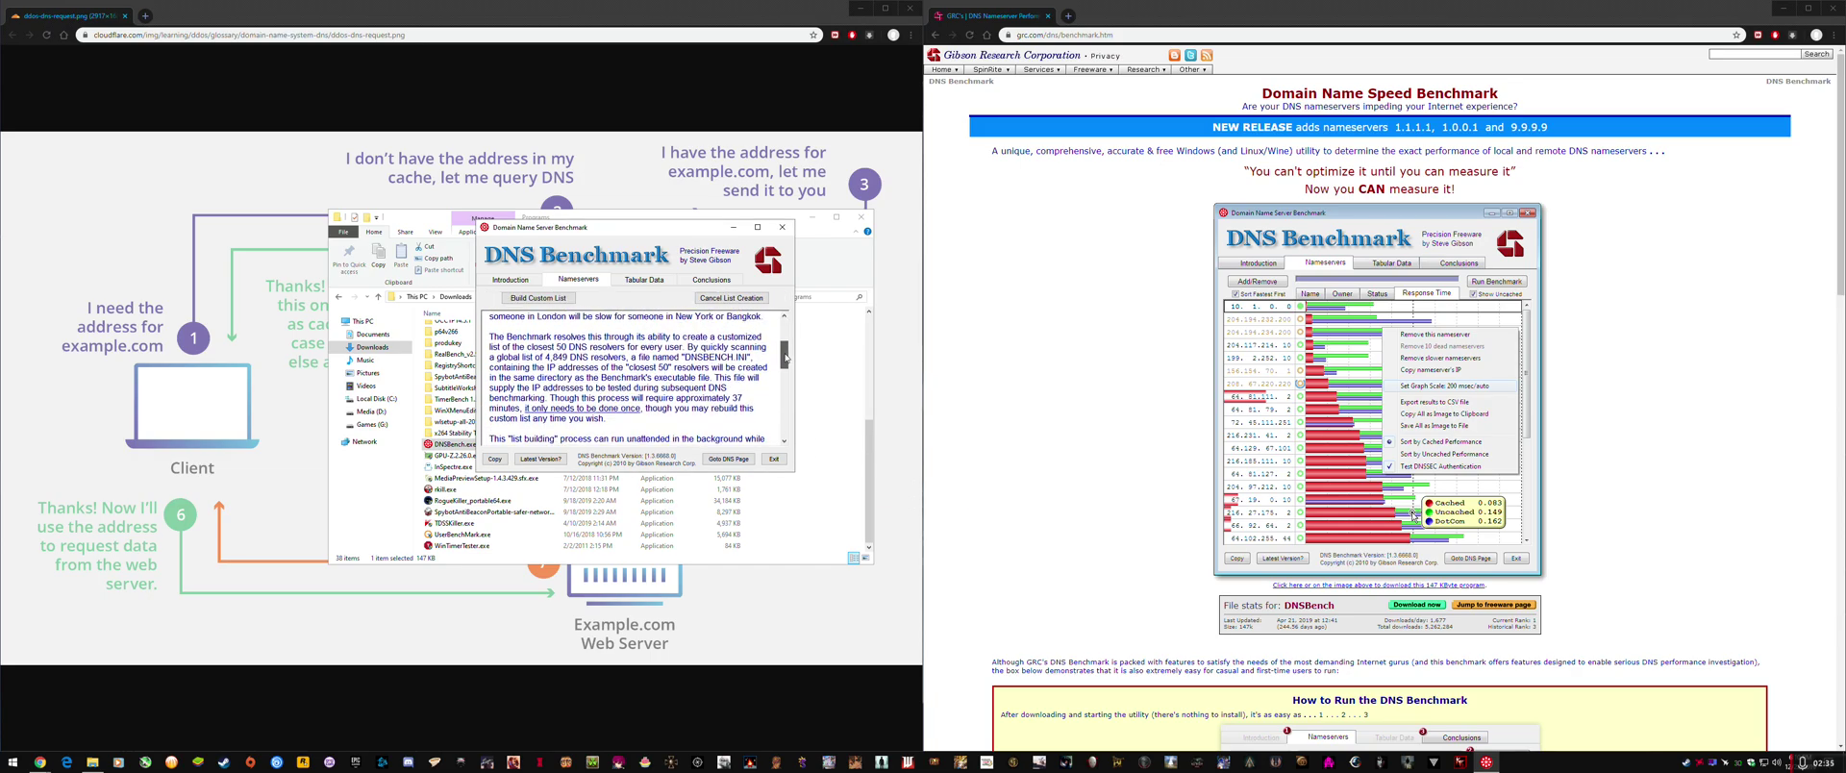
drag(545, 359, 572, 362)
drag(558, 347, 594, 353)
Start the Build Custom List scan that ranks 4,849 resolvers into a Top 50 list
right_click(1485, 762)
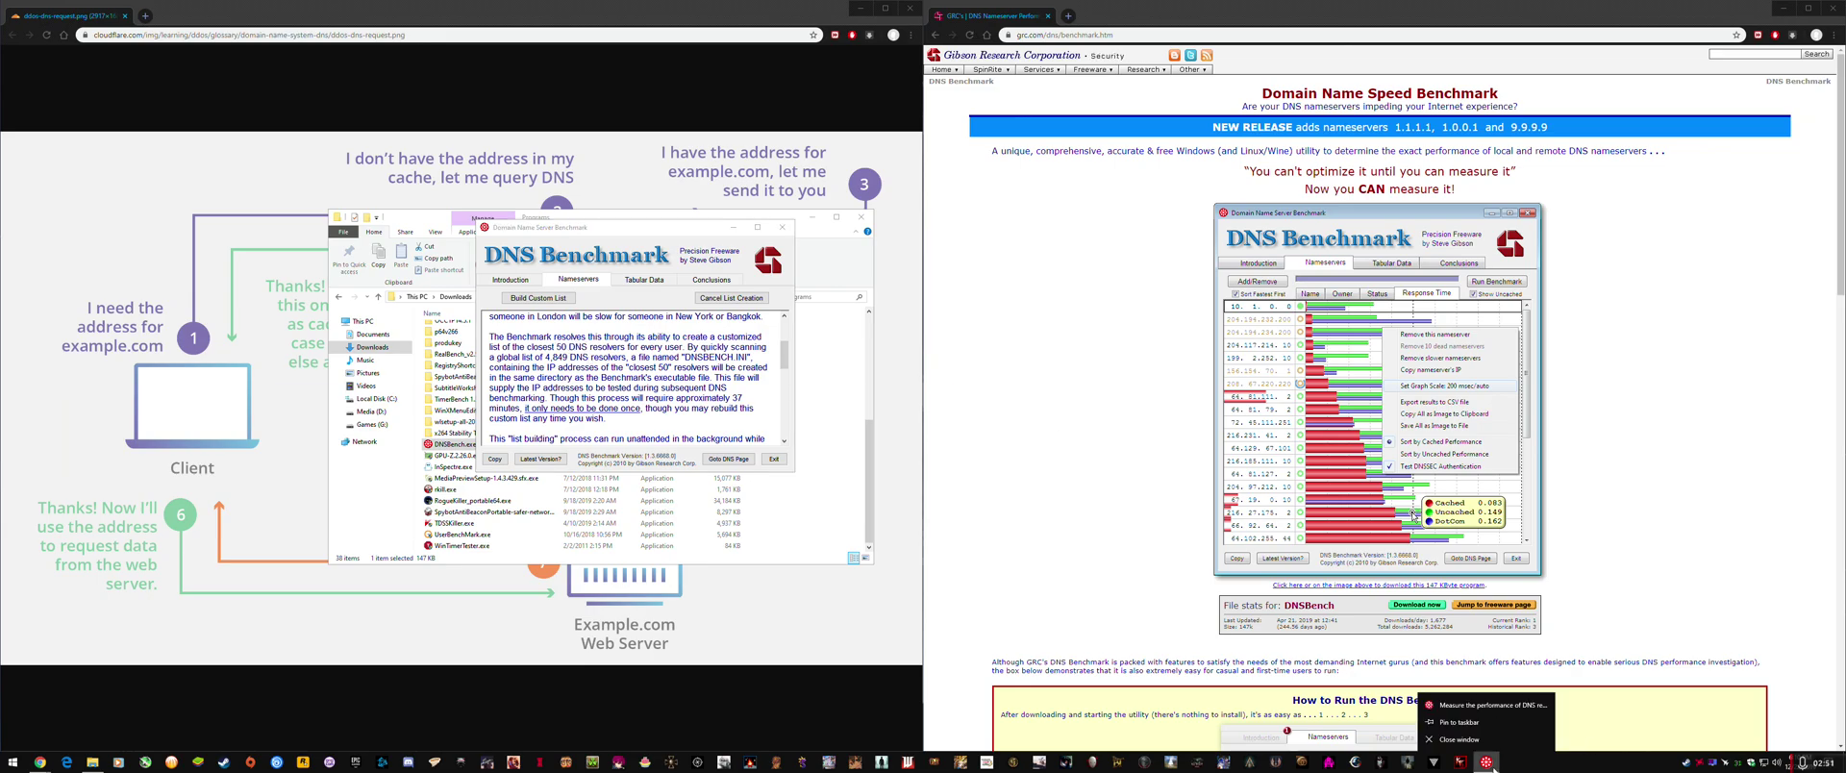
click(558, 298)
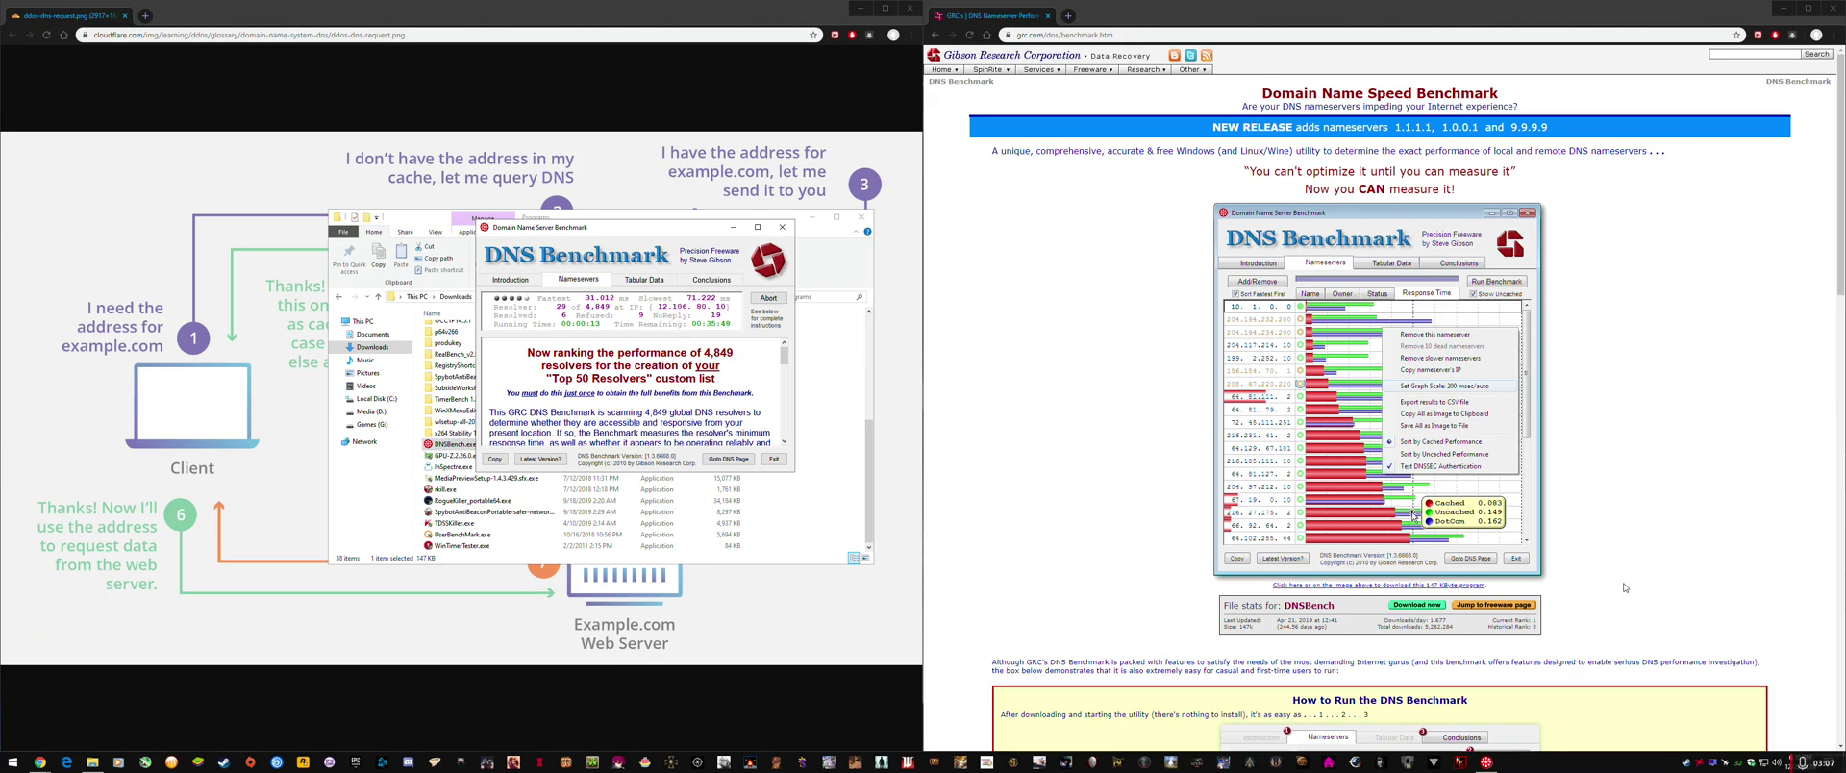
Launch a second DNS Benchmark instance and arrange both benchmark windows side by side
right_click(1486, 762)
click(1523, 709)
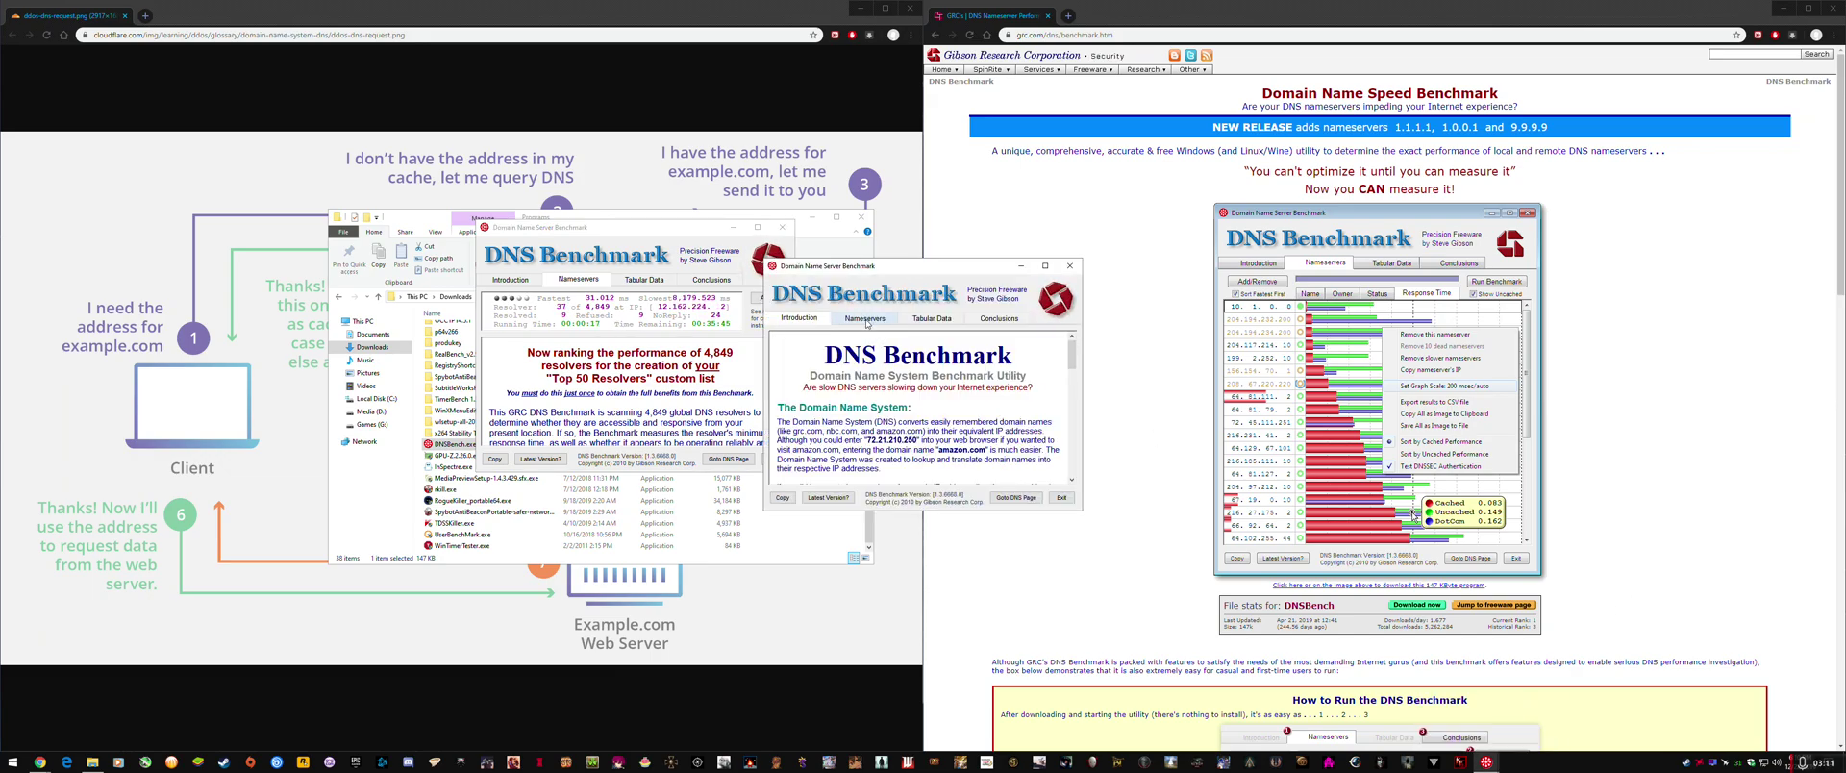
click(885, 324)
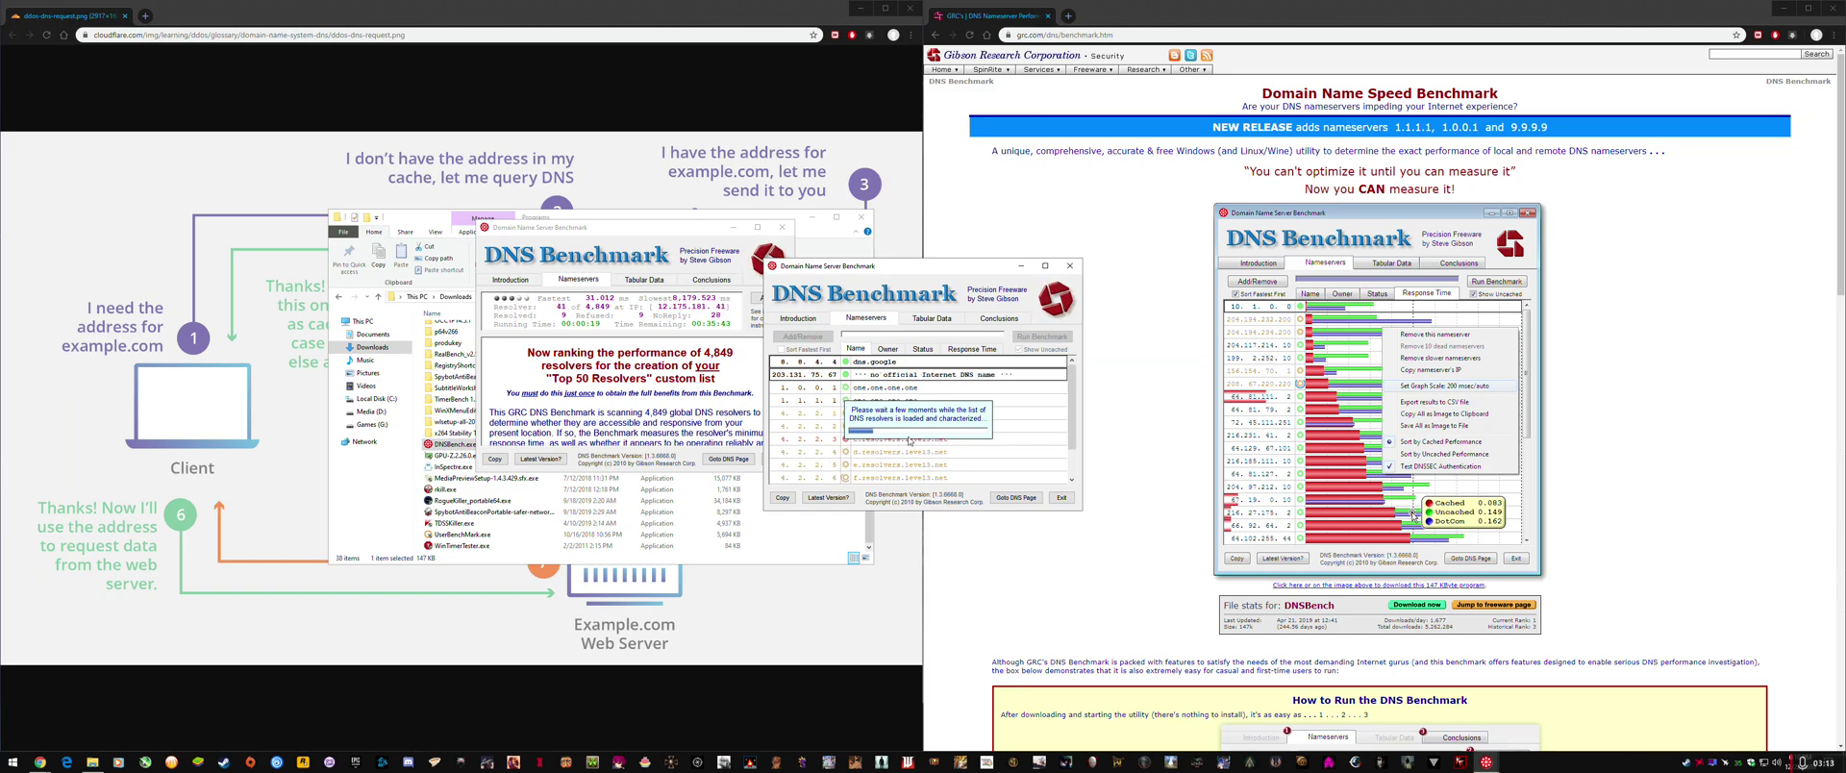
drag(889, 273, 600, 236)
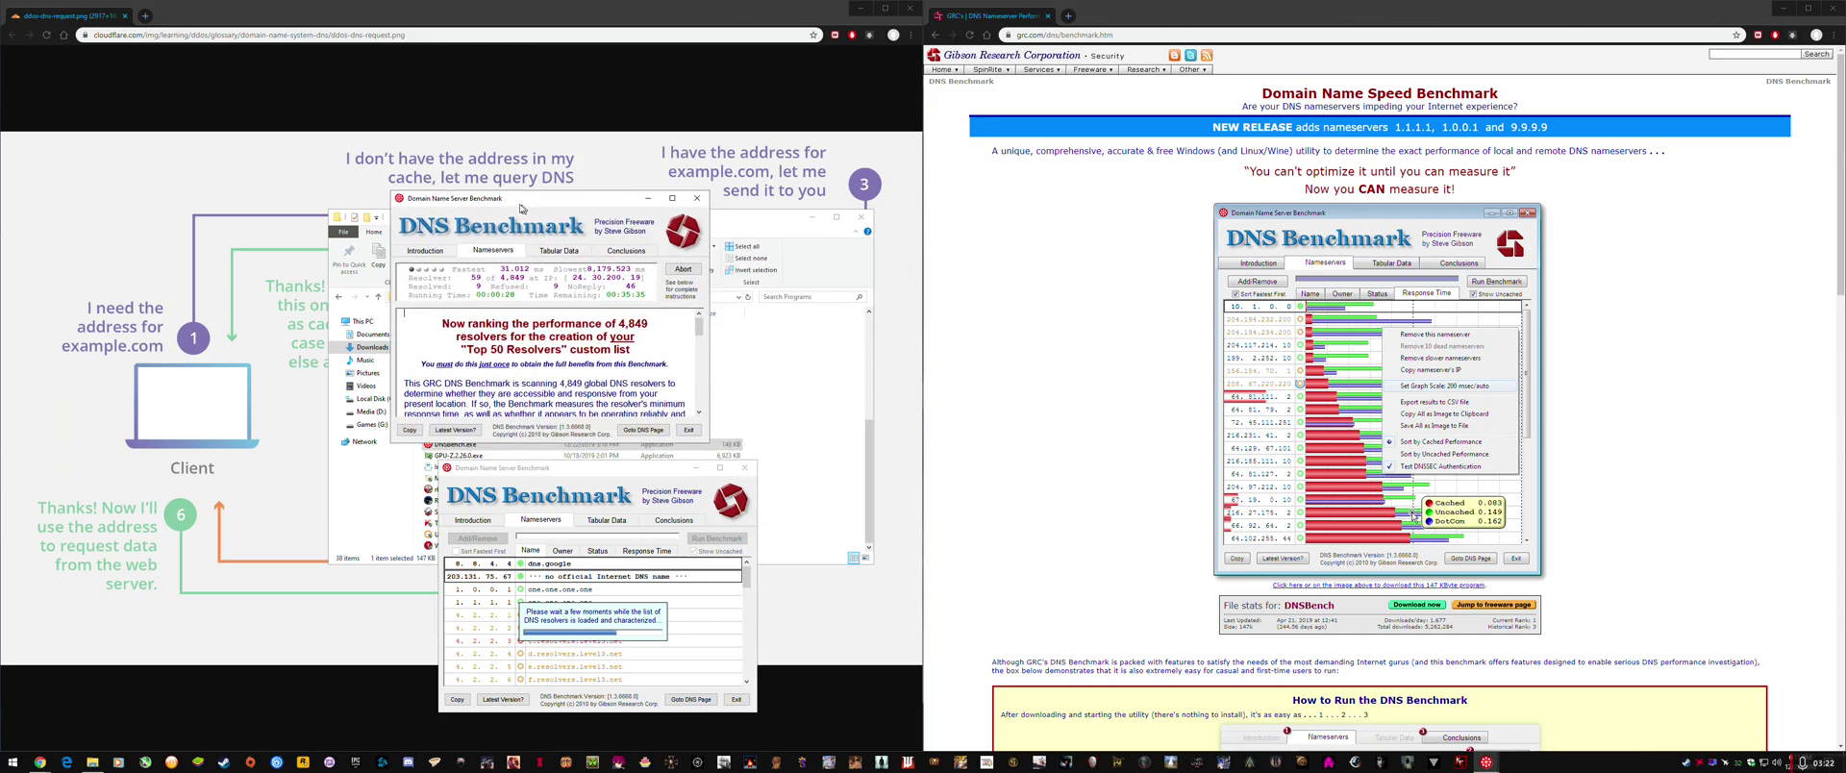
drag(520, 209, 563, 203)
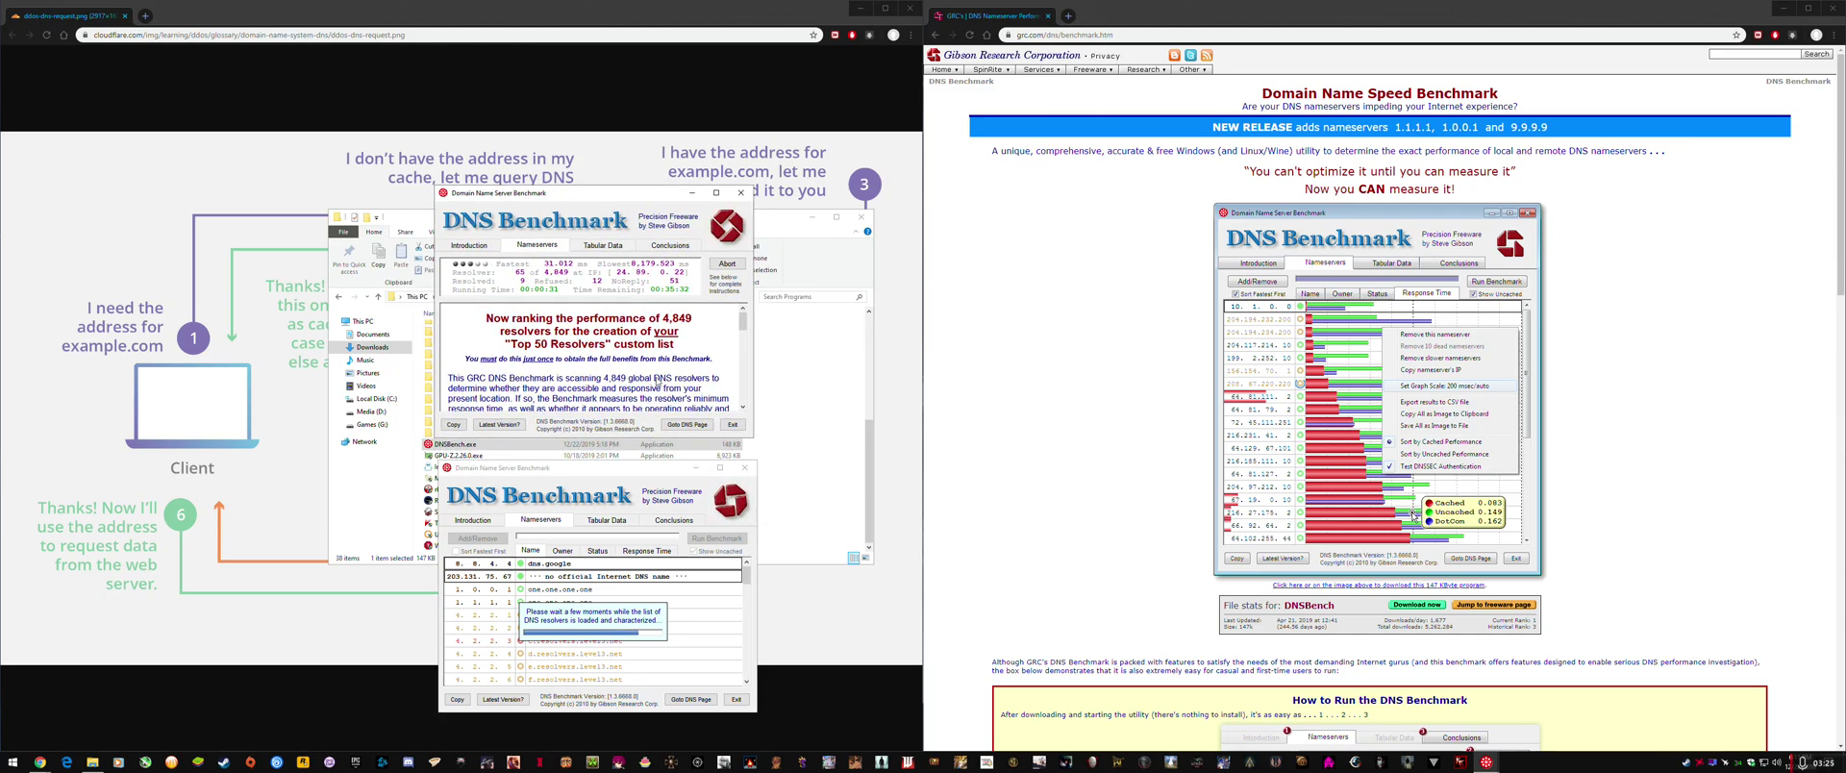
click(406, 224)
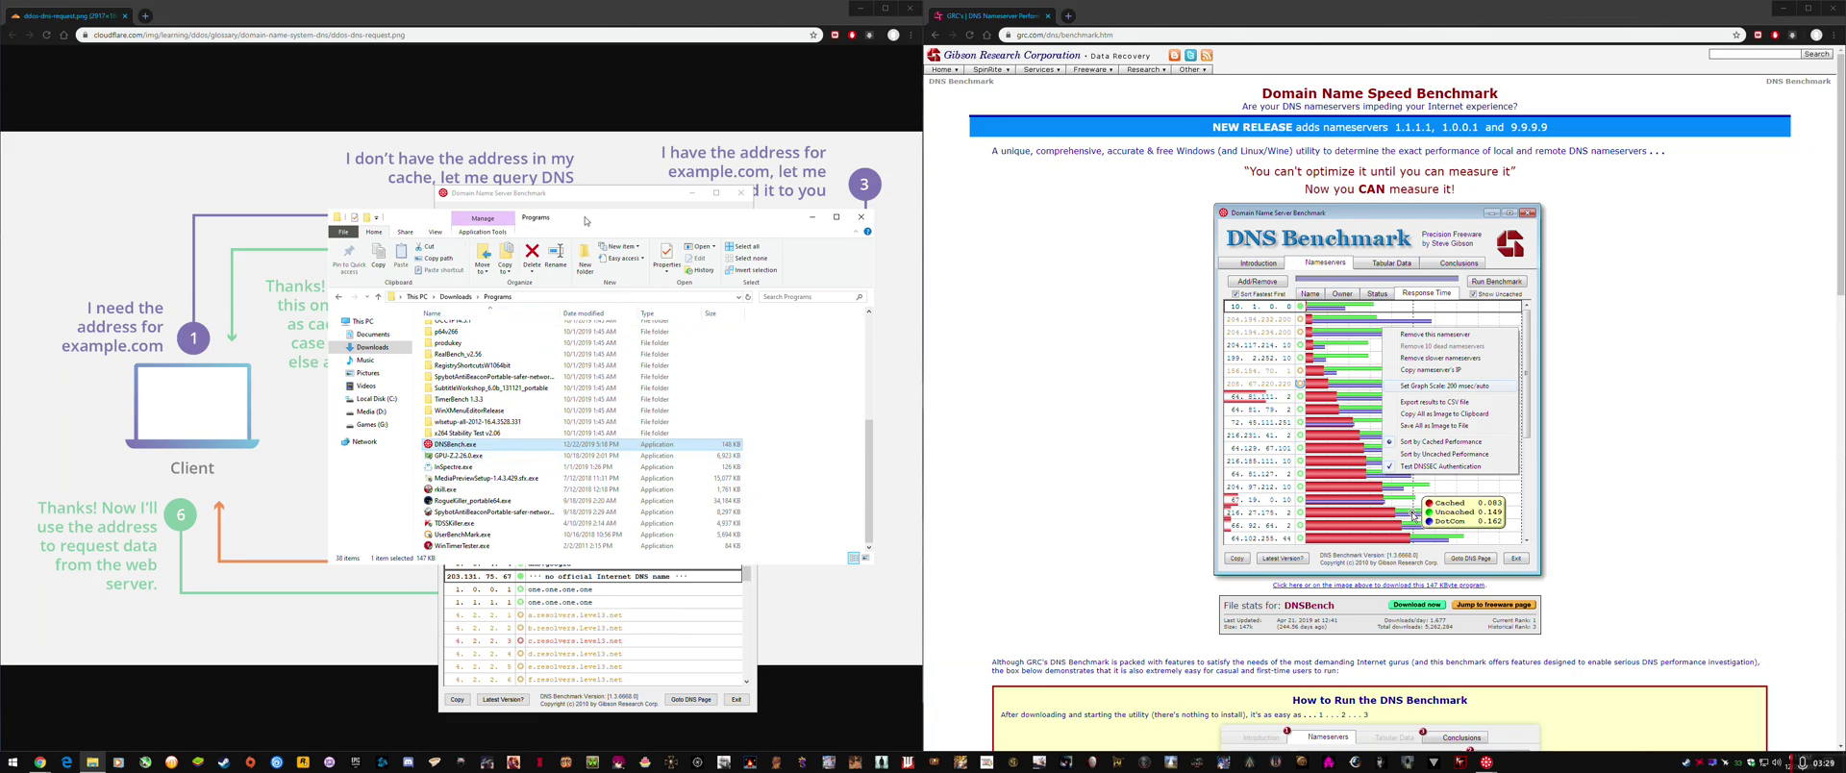
click(812, 217)
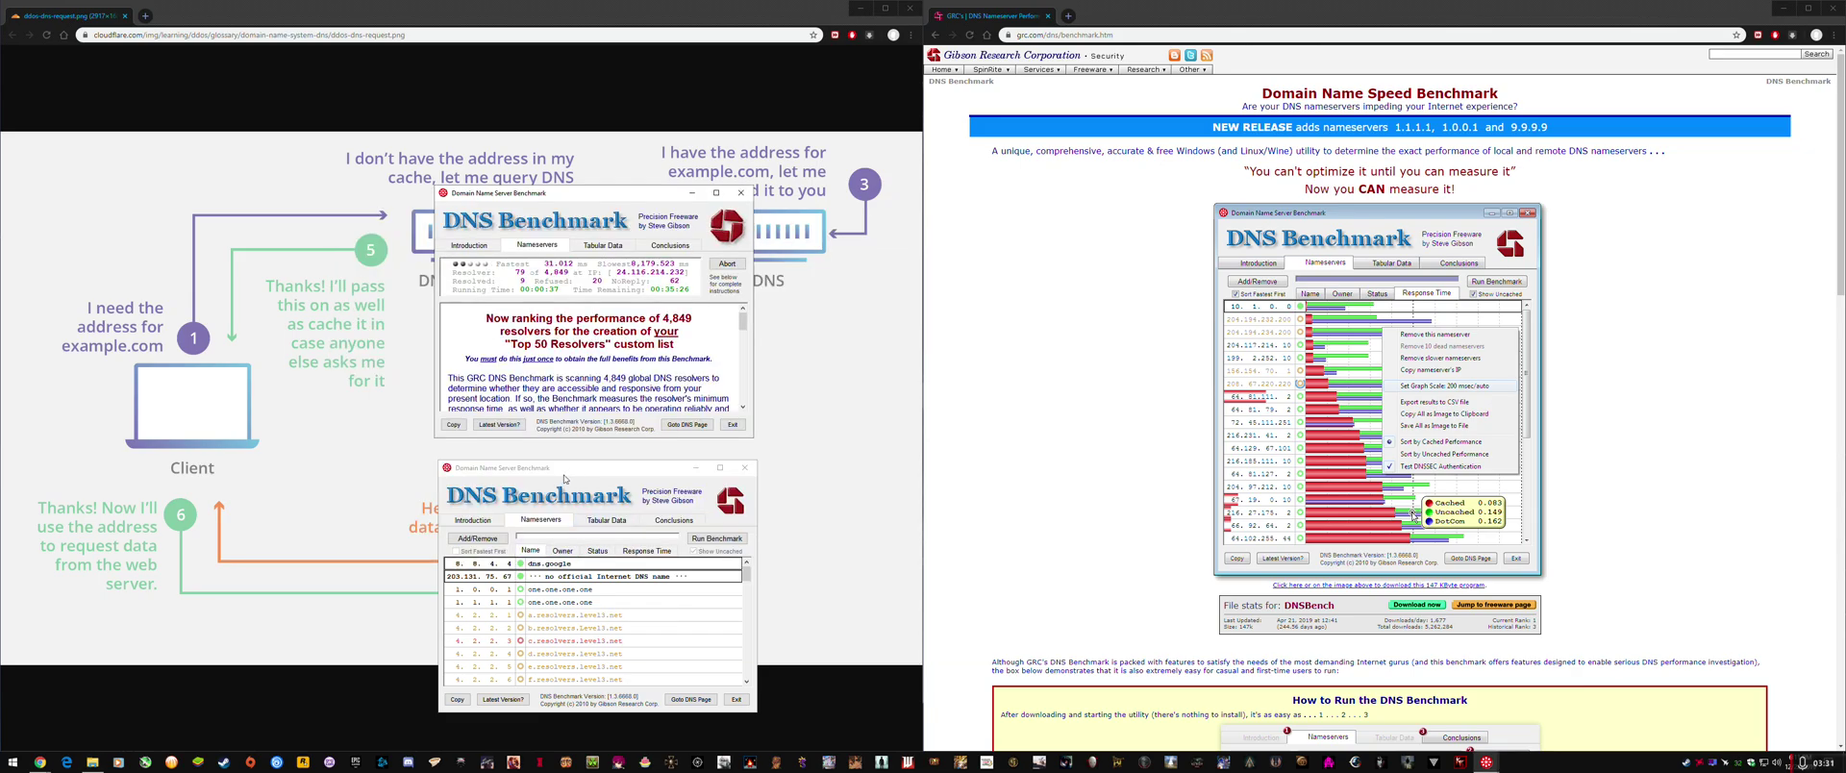
drag(562, 471, 885, 204)
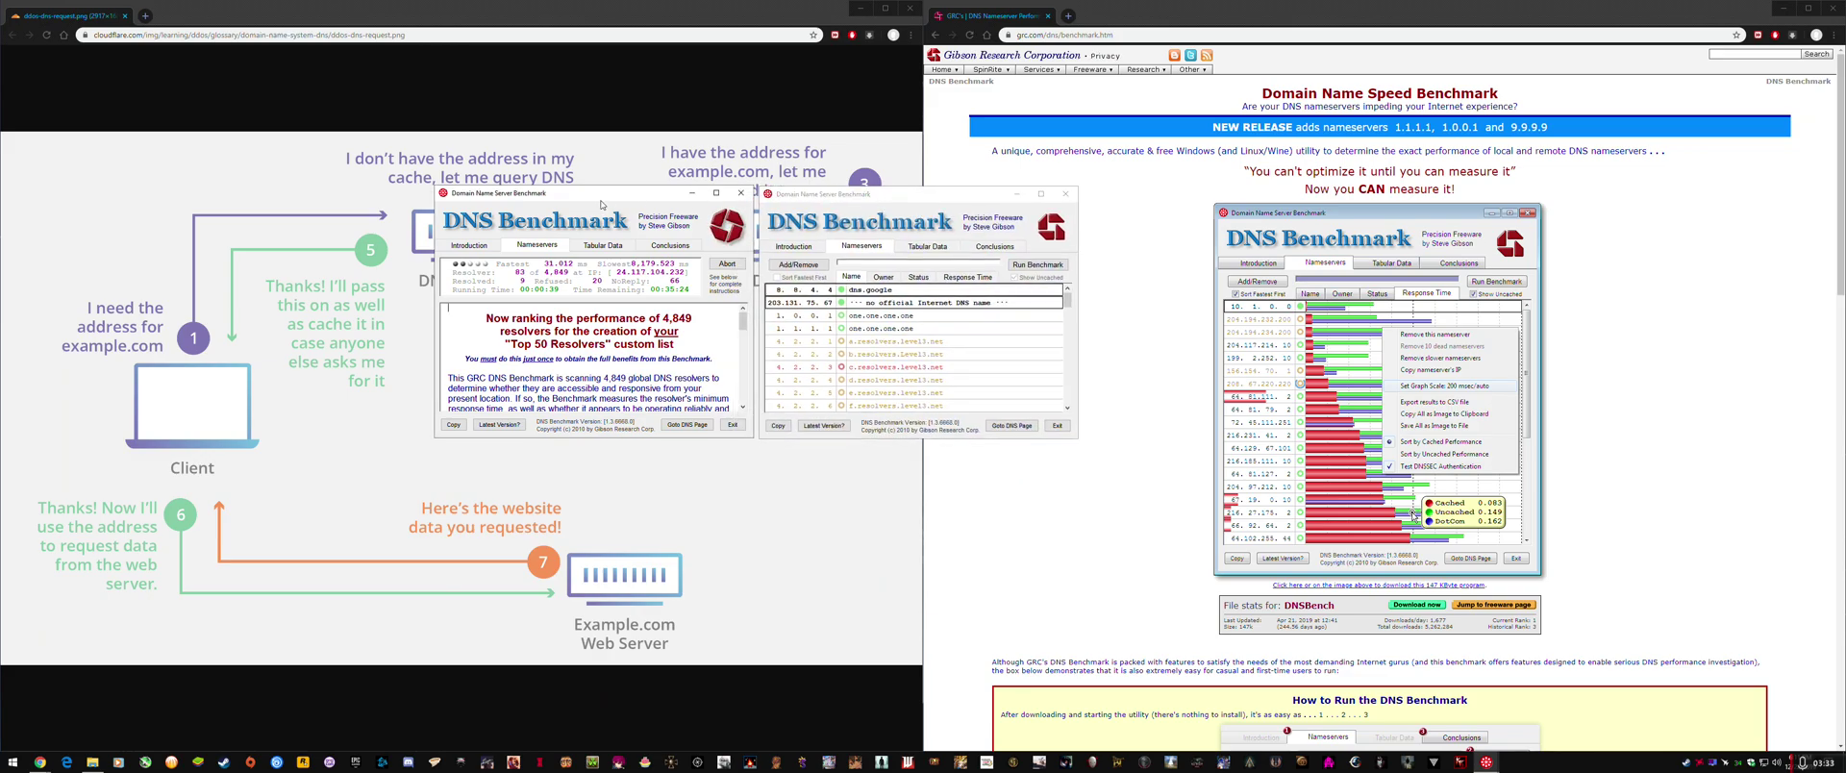
drag(625, 193, 439, 218)
click(813, 198)
drag(813, 198, 622, 223)
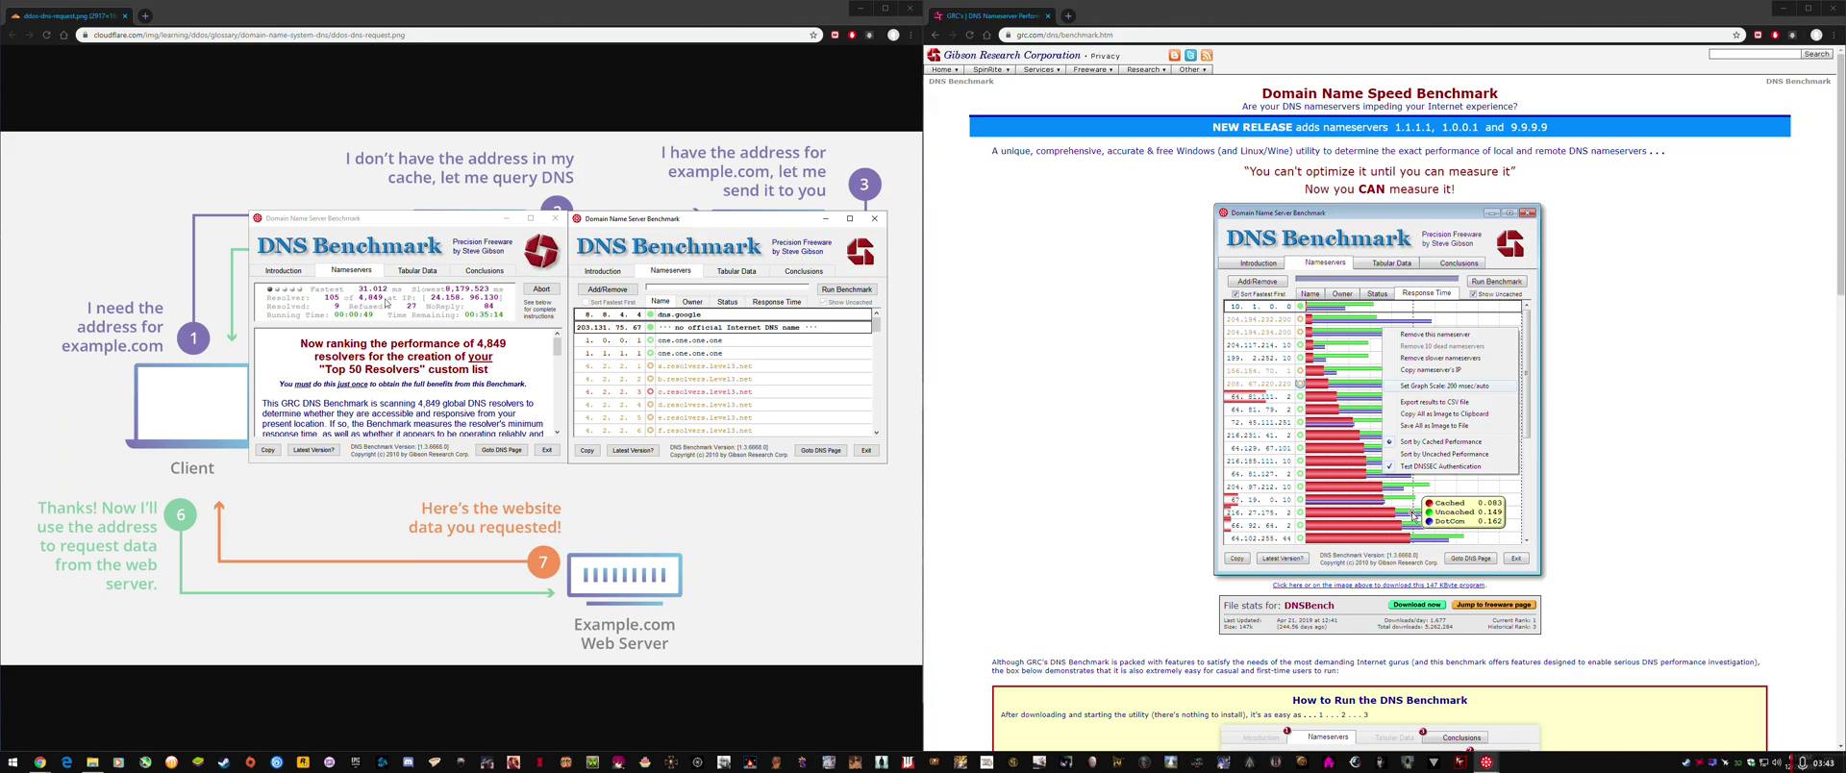
Remove the redirecting 4.2.2.x servers from the second window's nameserver list
right_click(723, 367)
key(Escape)
right_click(678, 353)
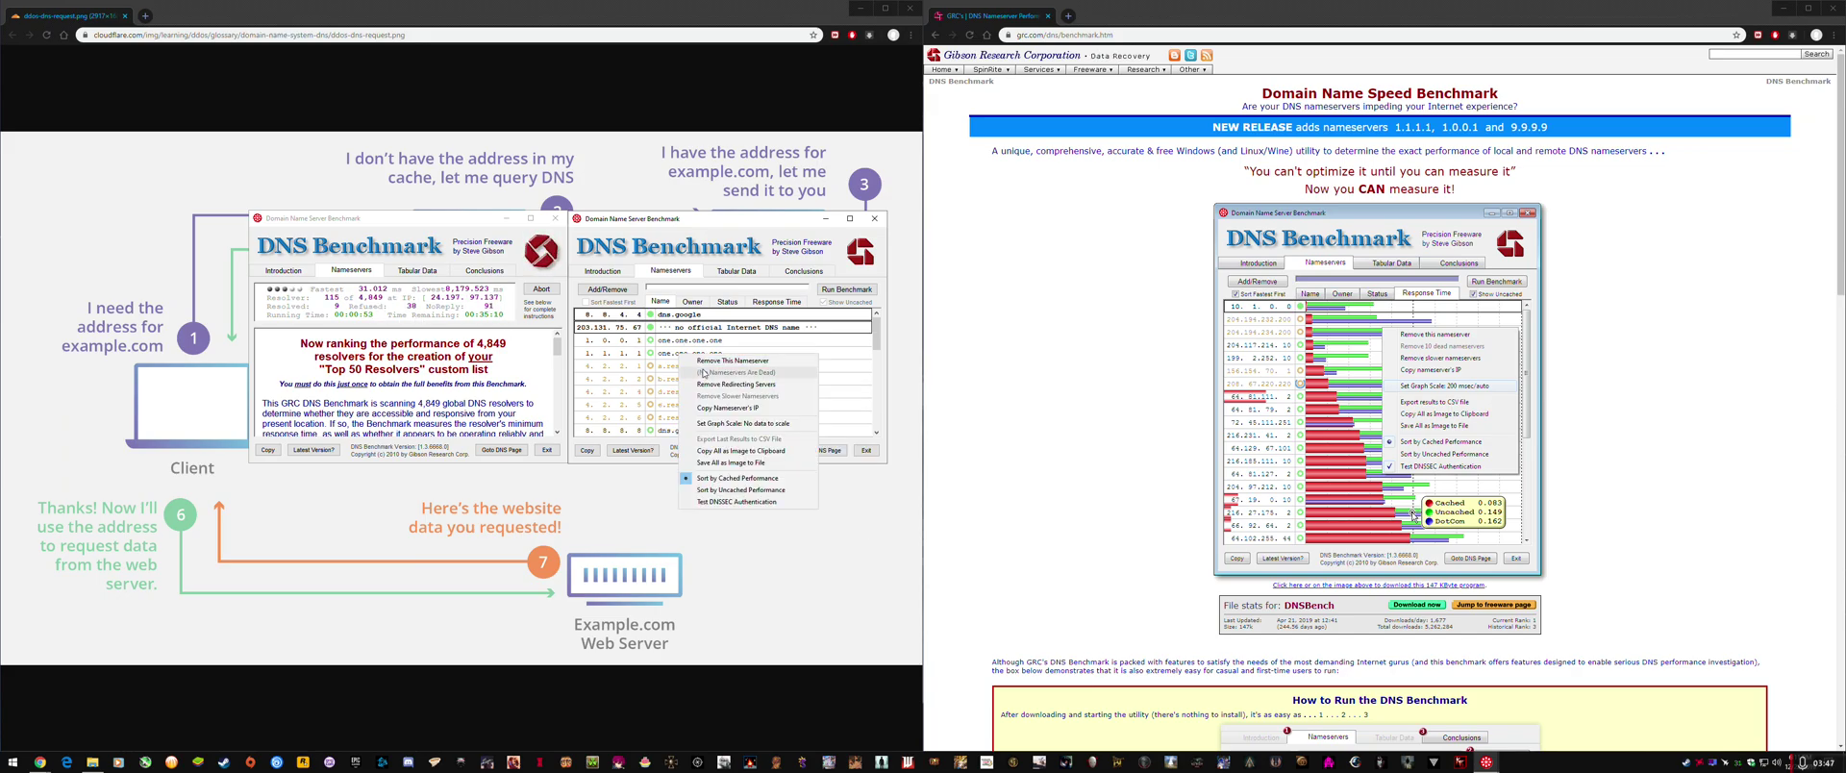
click(709, 384)
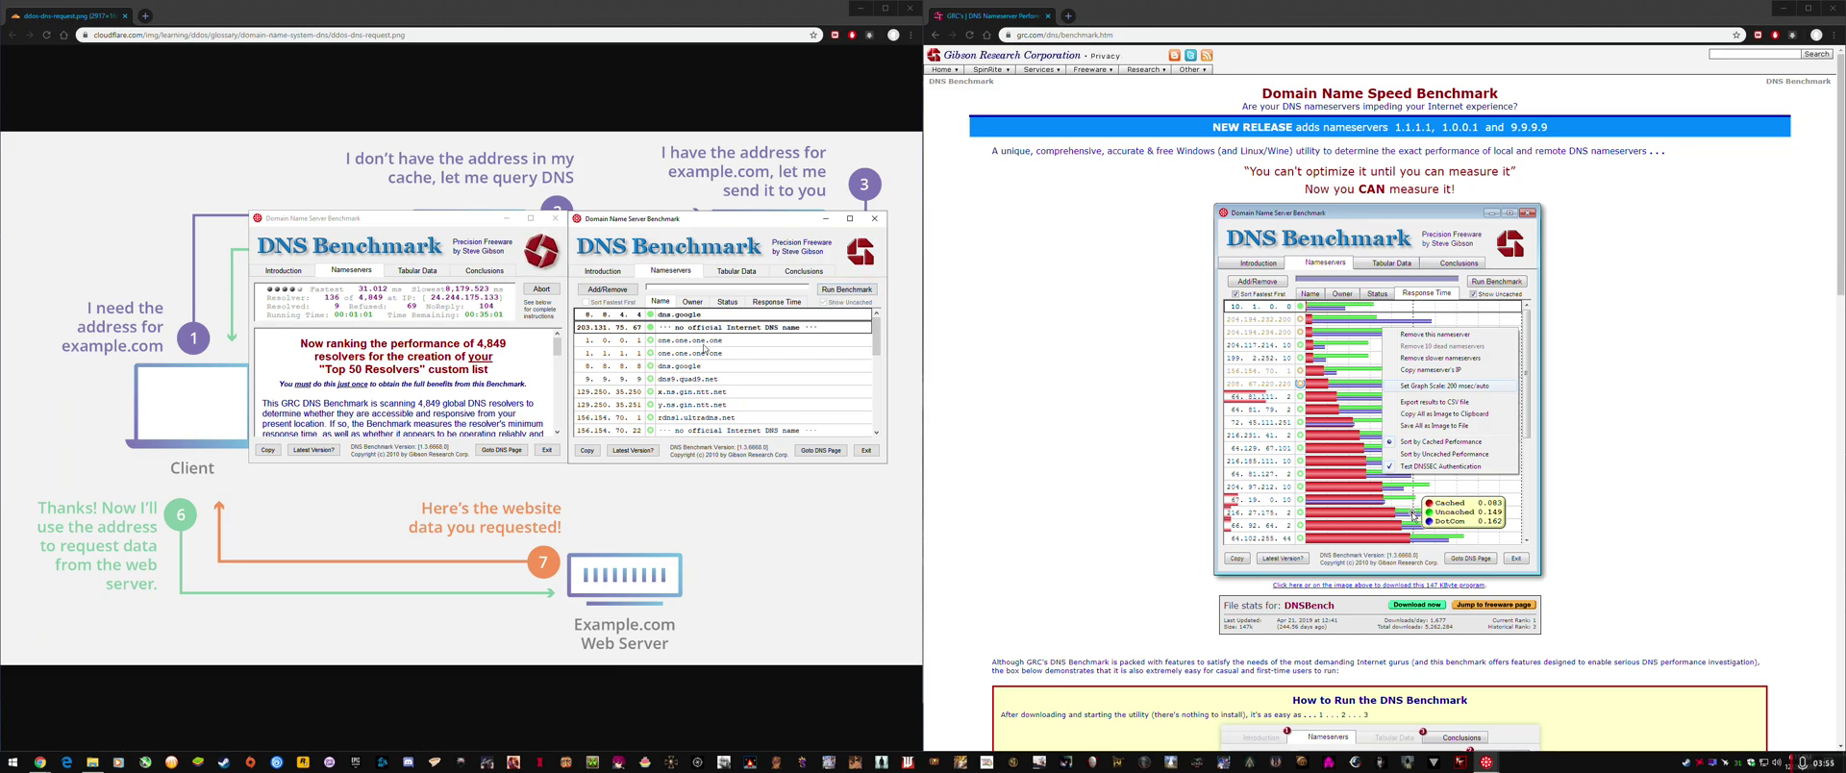
Run the benchmark in the second window so response-time bars fill in for each nameserver
click(859, 291)
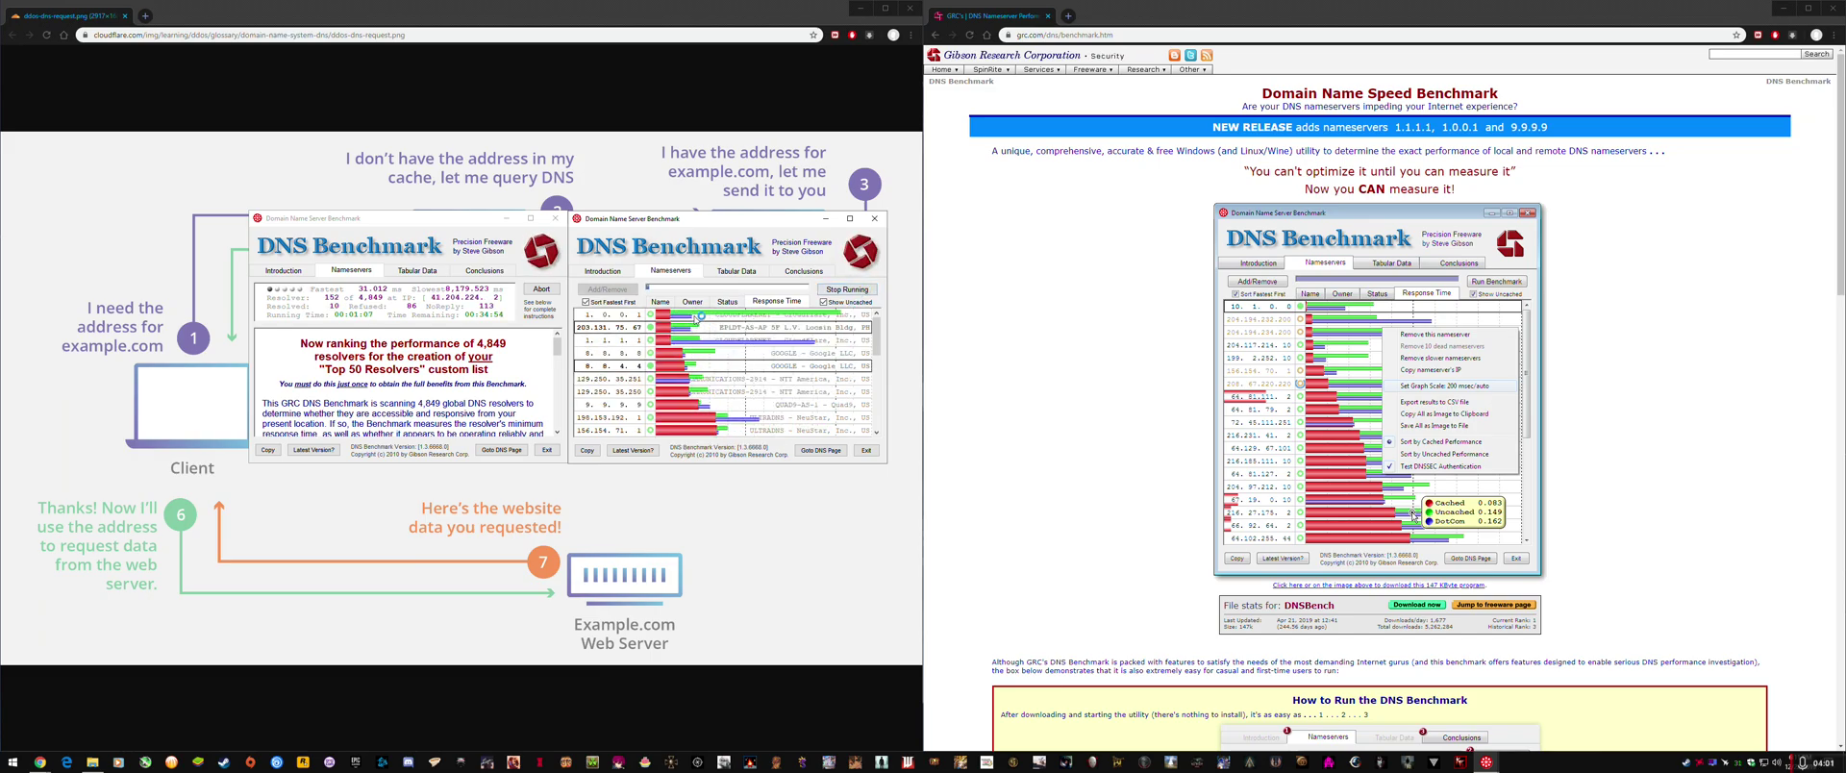
mouse_move(696, 318)
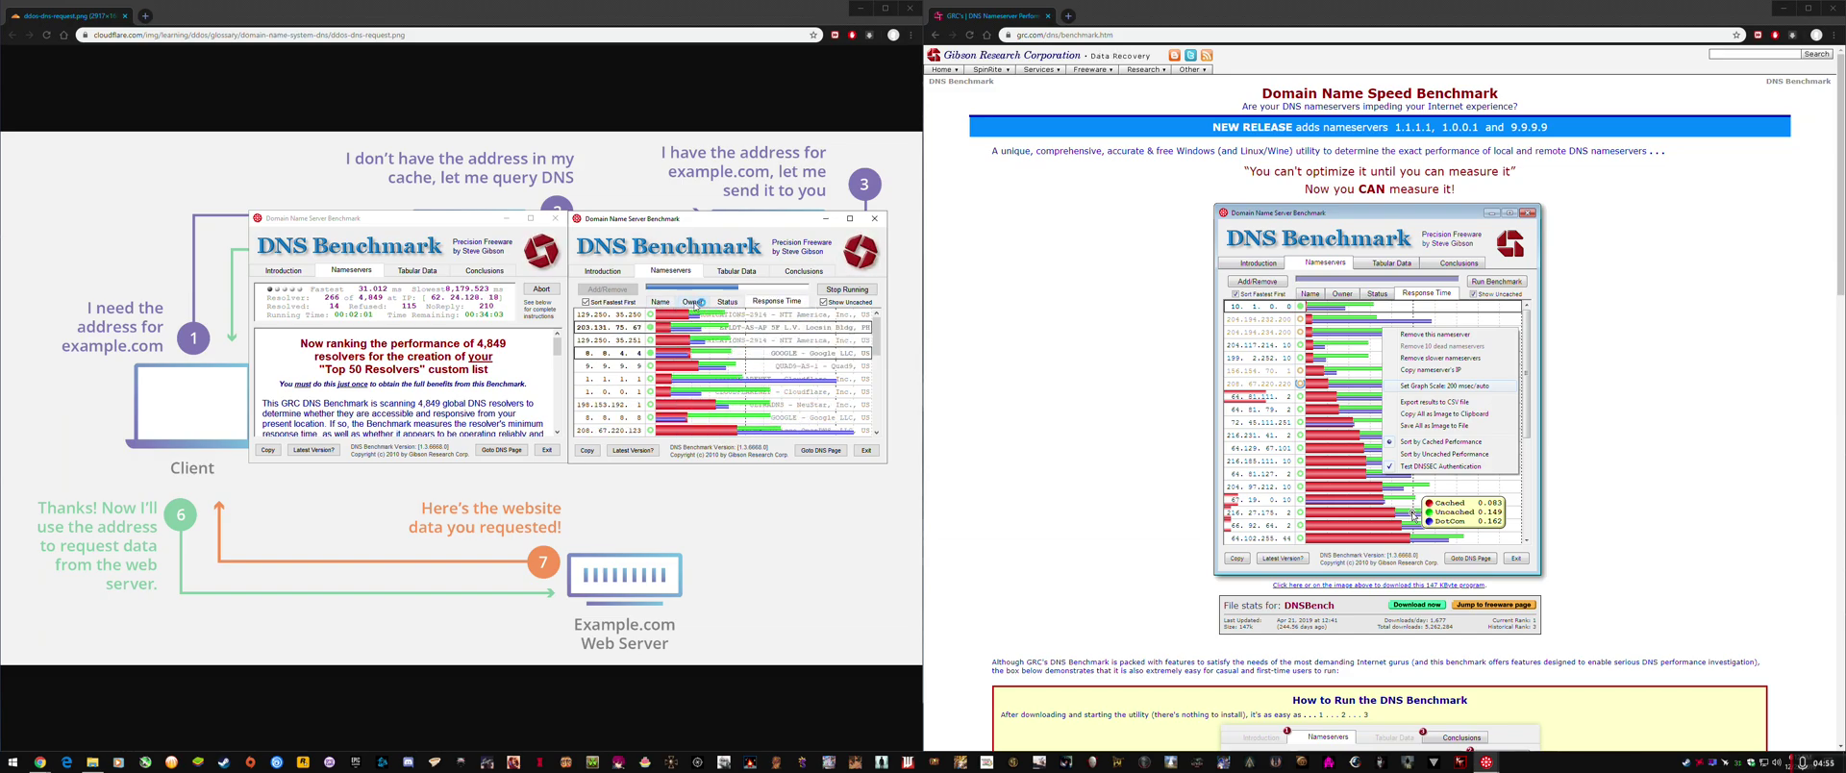
Show the nameserver owners column and answer Not Now to the custom list offer
click(693, 302)
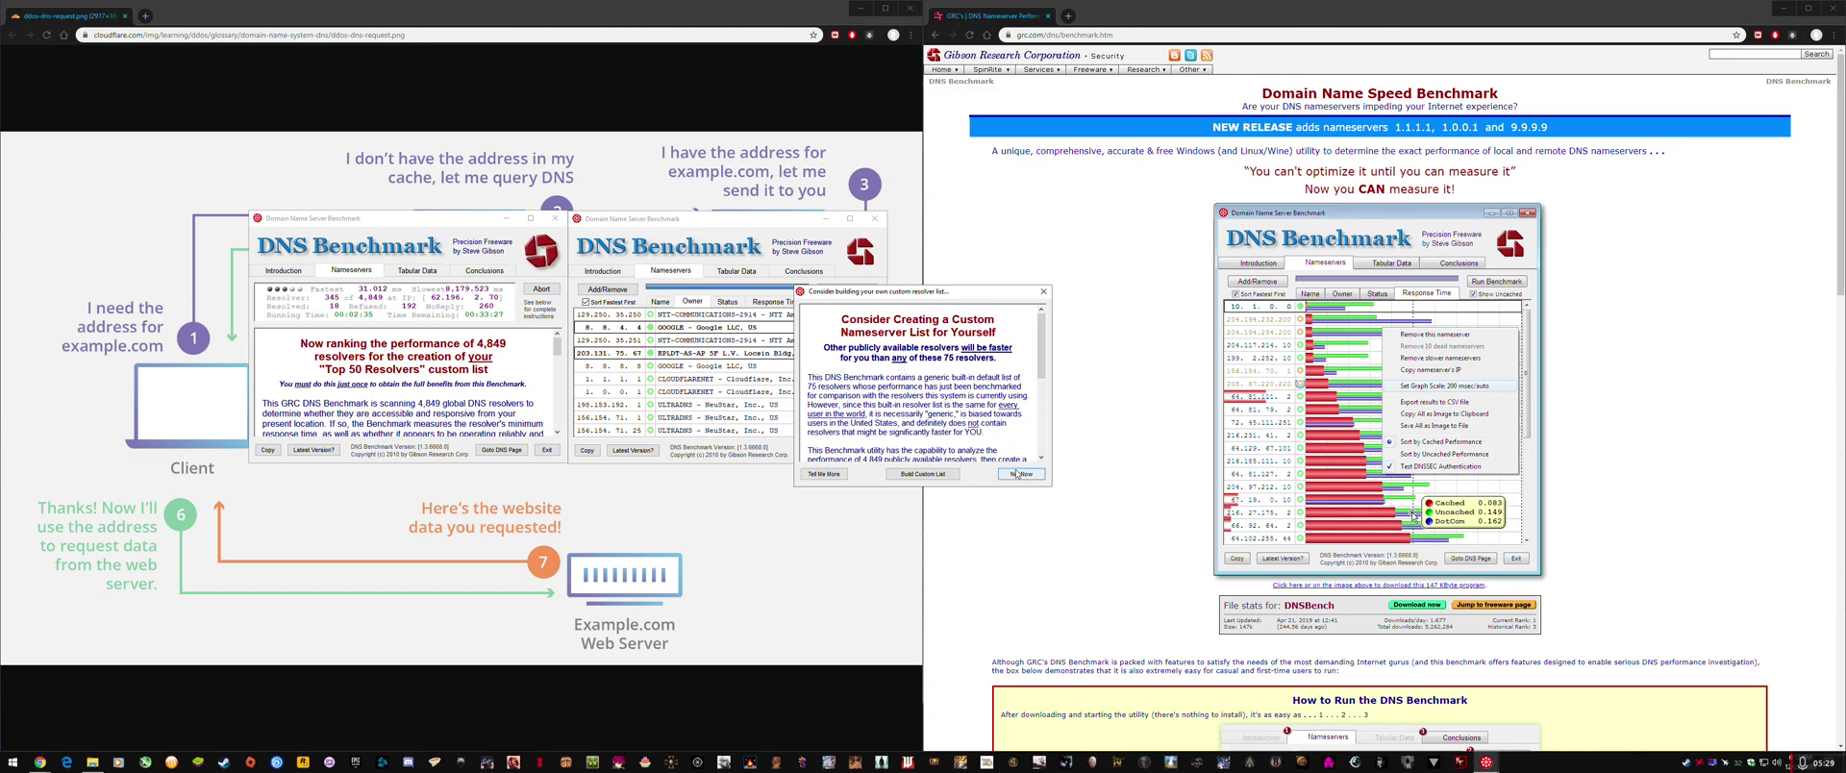
click(1017, 474)
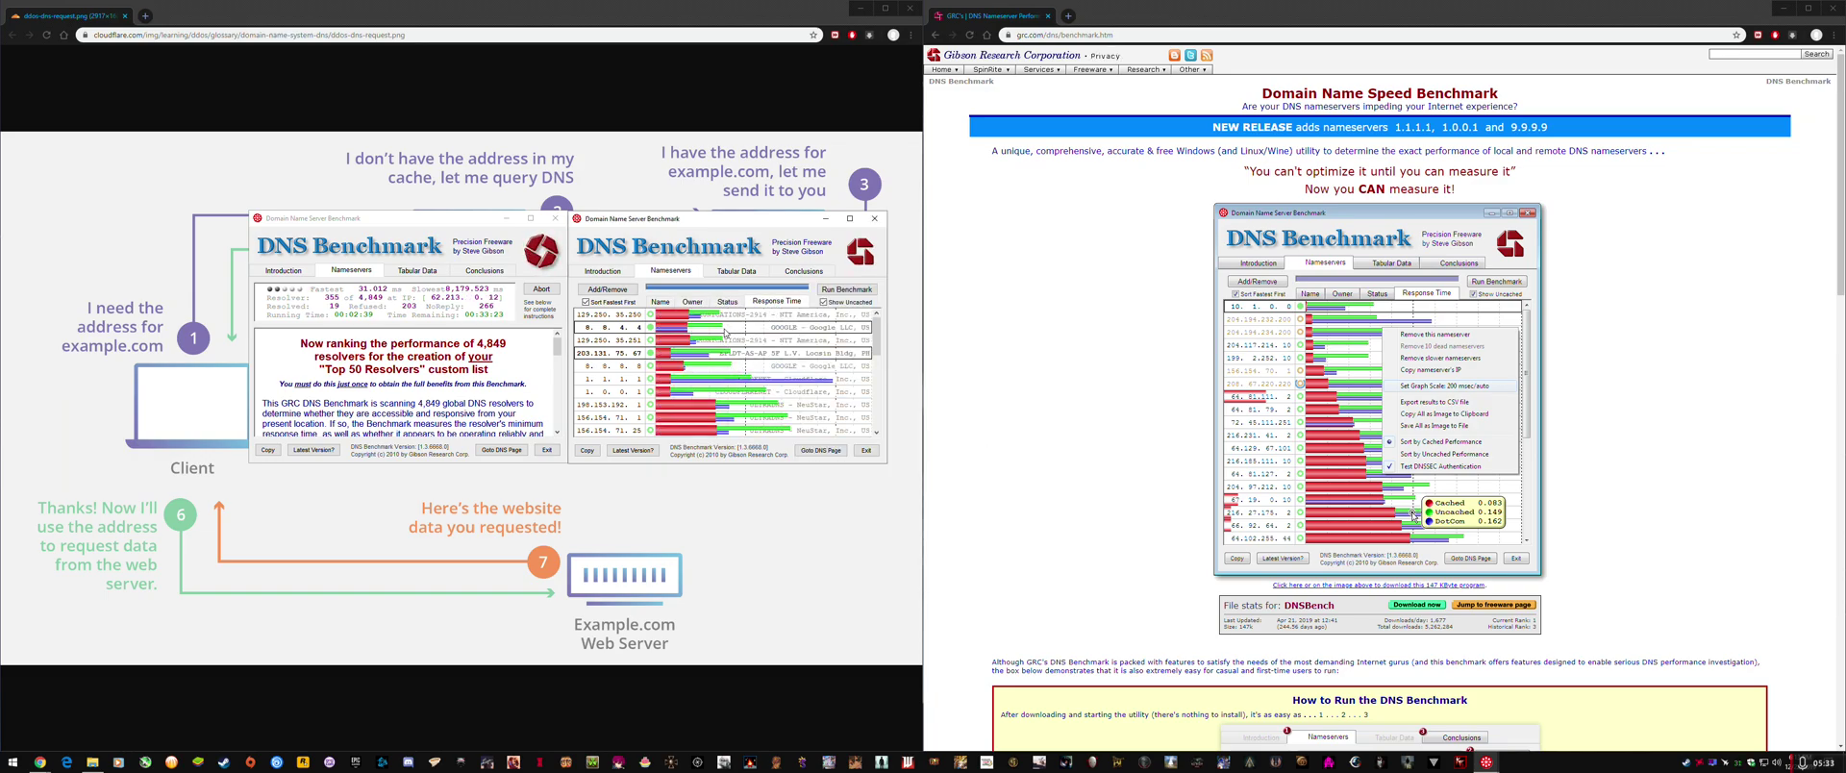
Alternate the results between Sort by Cached Performance and Sort by Uncached Performance
right_click(724, 333)
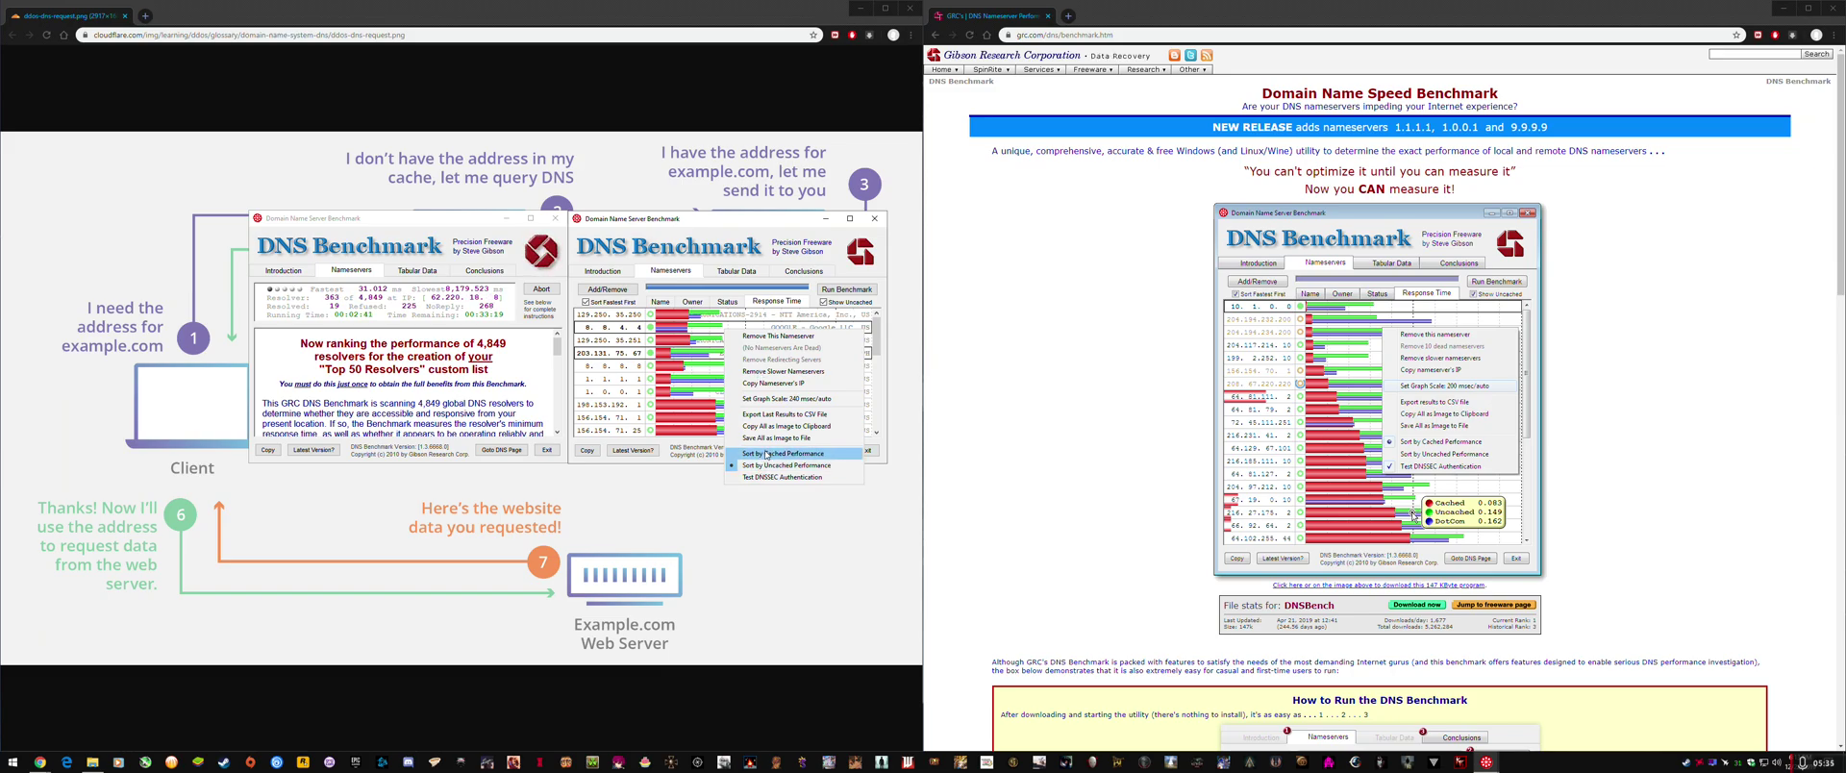
click(766, 454)
right_click(735, 353)
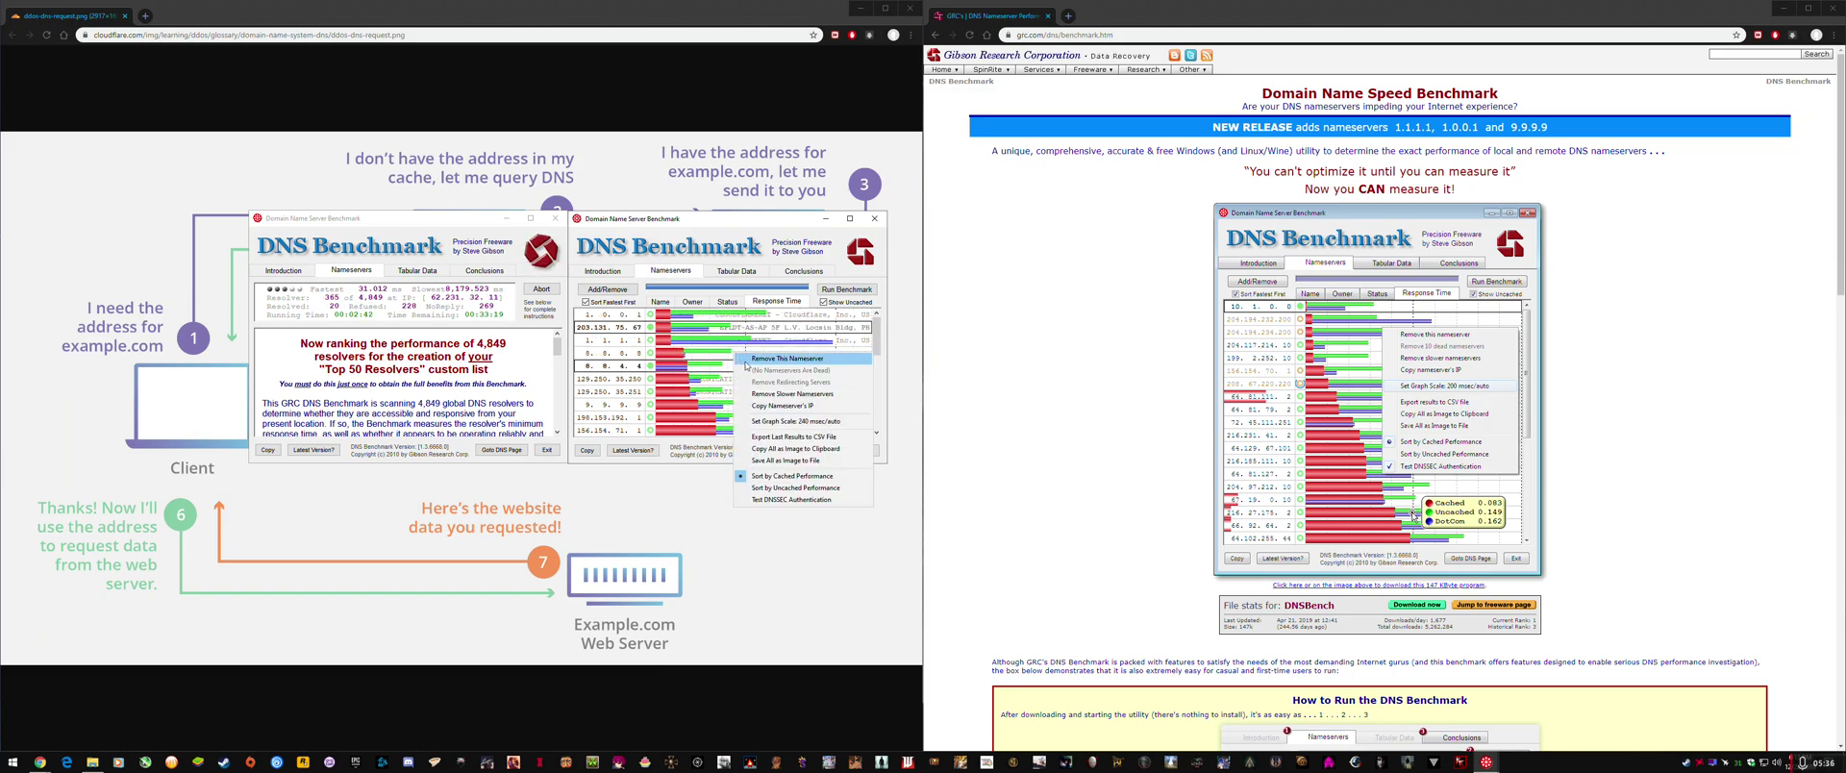
click(761, 489)
right_click(752, 342)
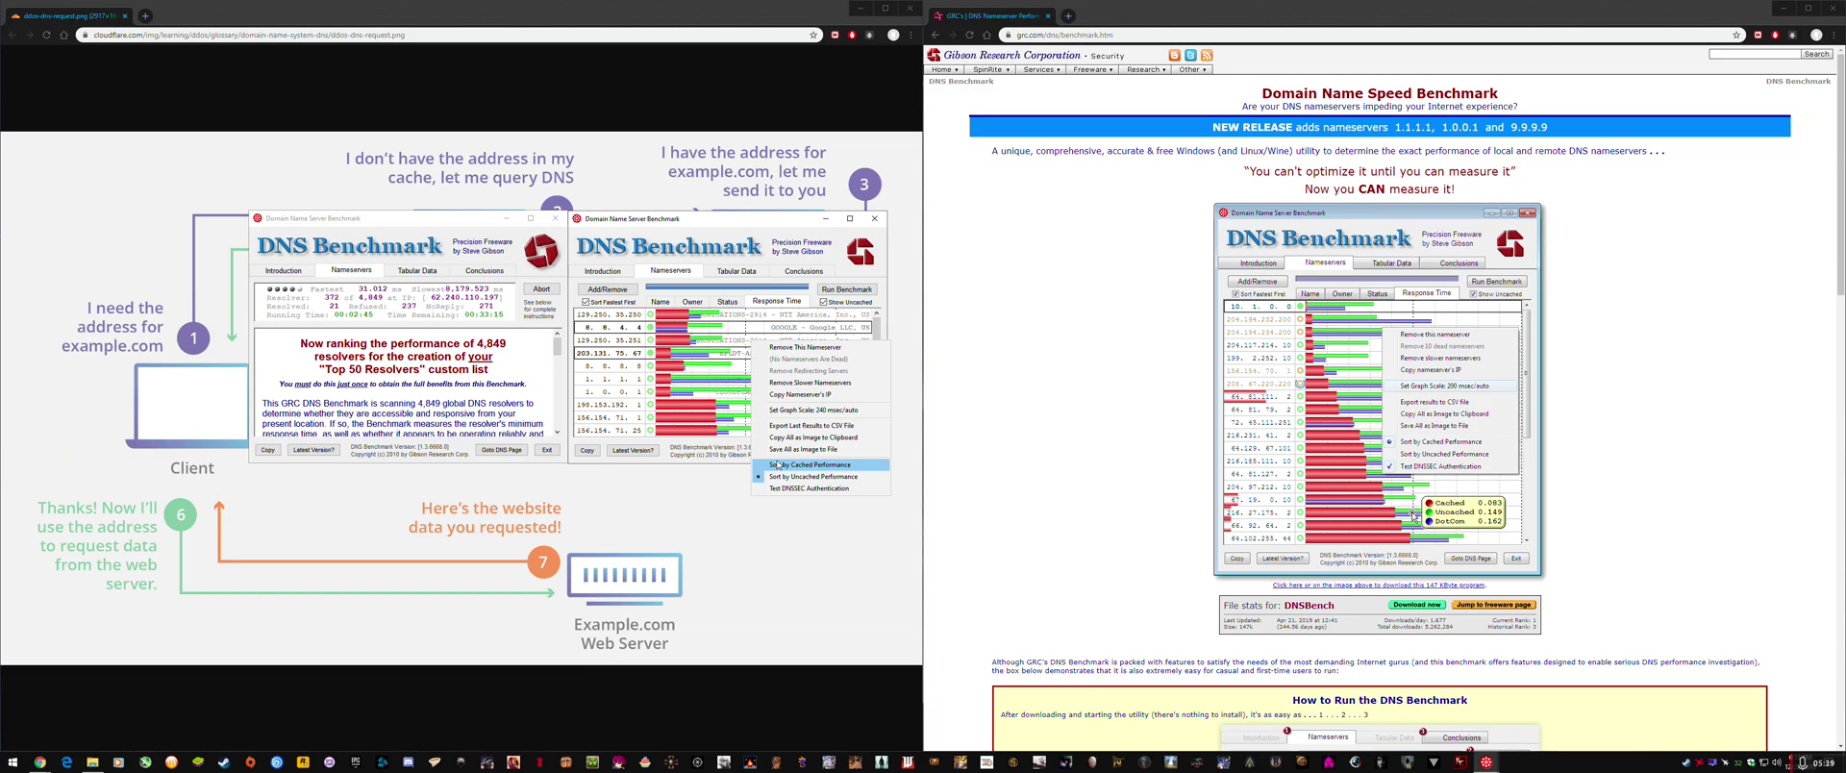
click(779, 465)
right_click(712, 351)
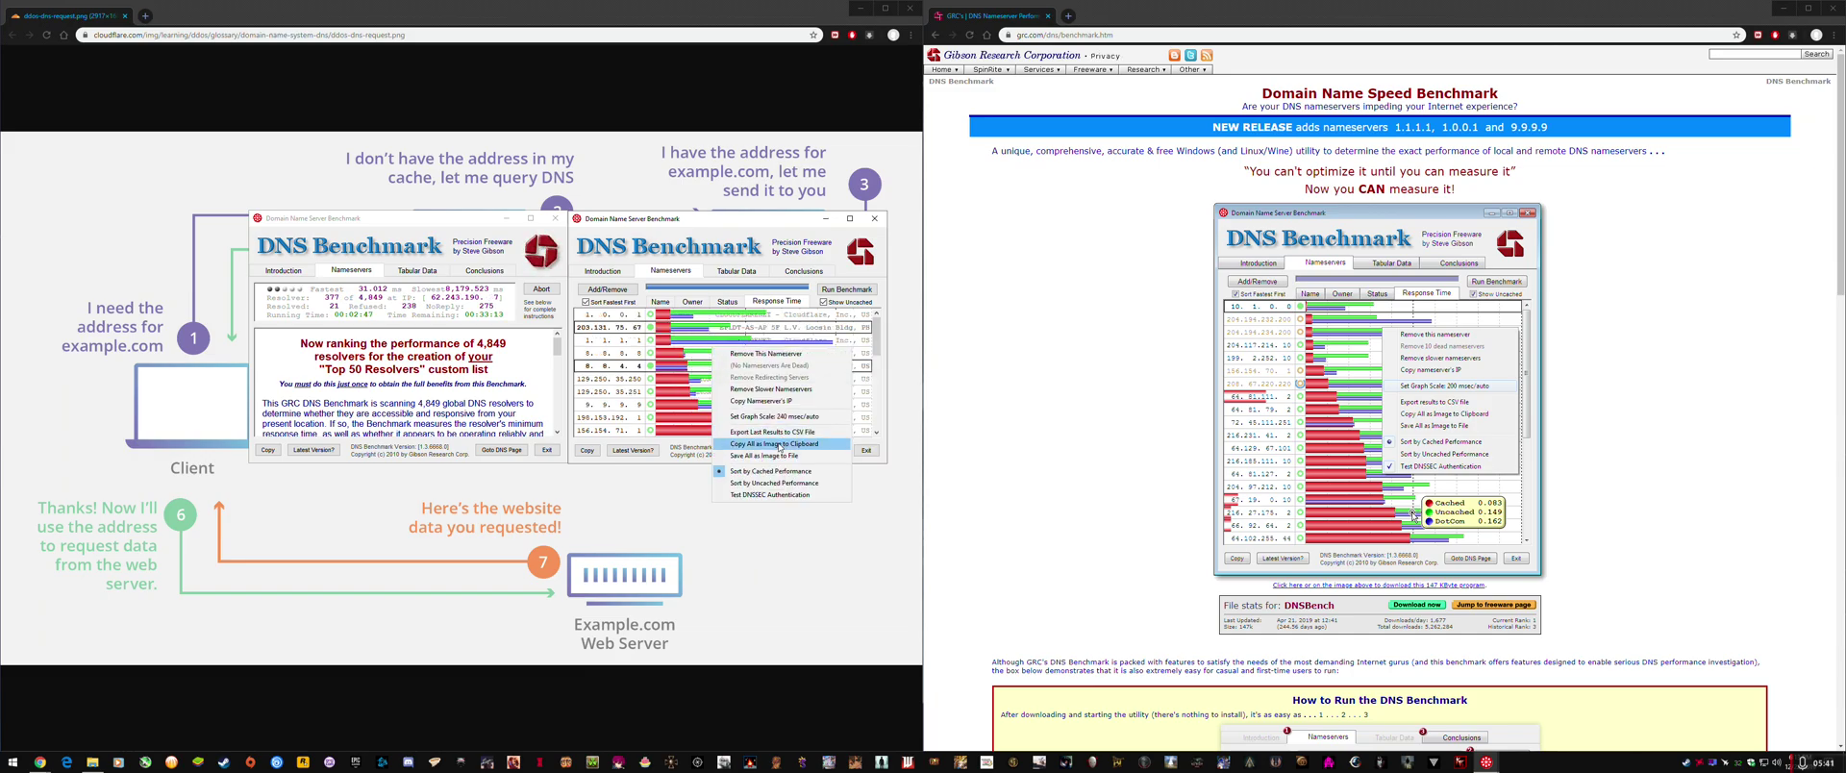
click(759, 486)
right_click(715, 349)
click(760, 472)
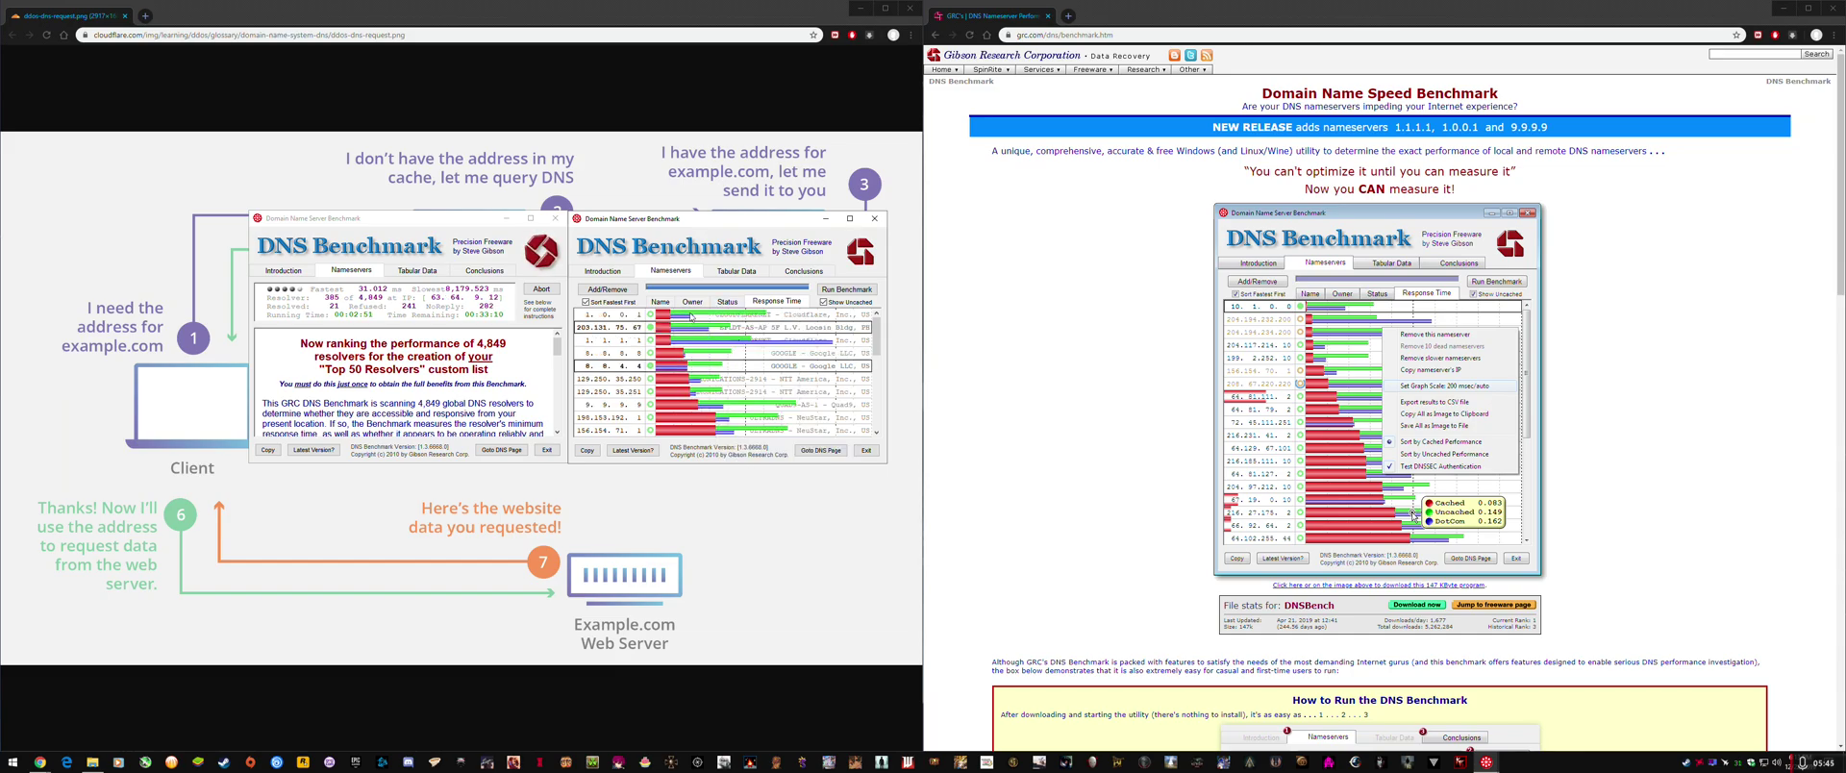
mouse_move(704, 315)
Read the timing values on the top-ranked servers' response-time bars
mouse_move(692, 366)
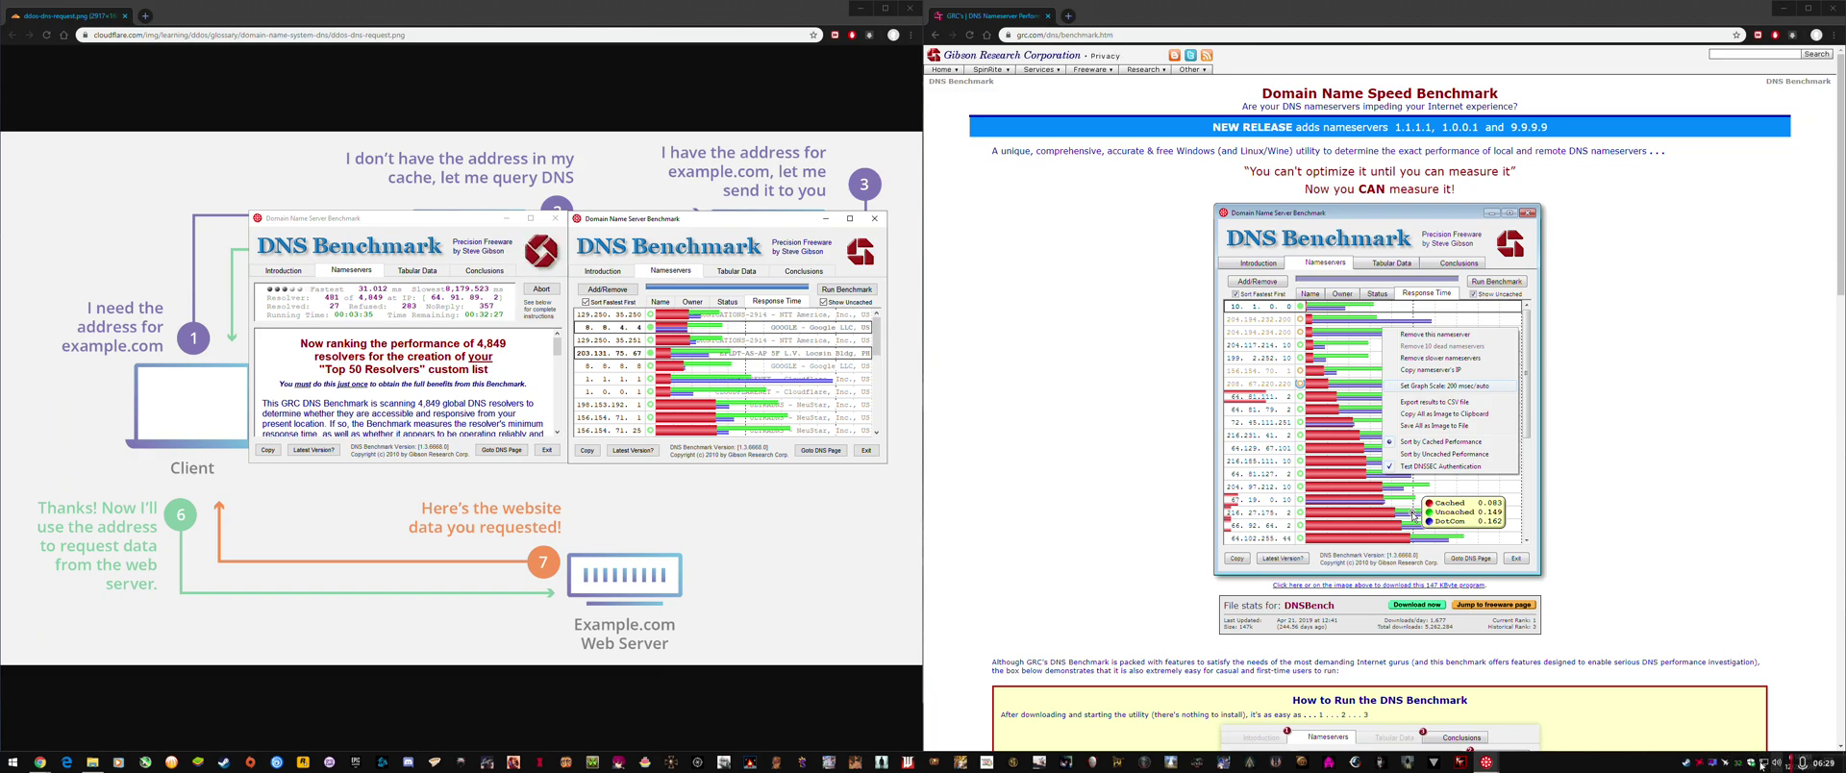
Open Network & Internet settings from the network connection's tray menu and reposition its window
right_click(1764, 767)
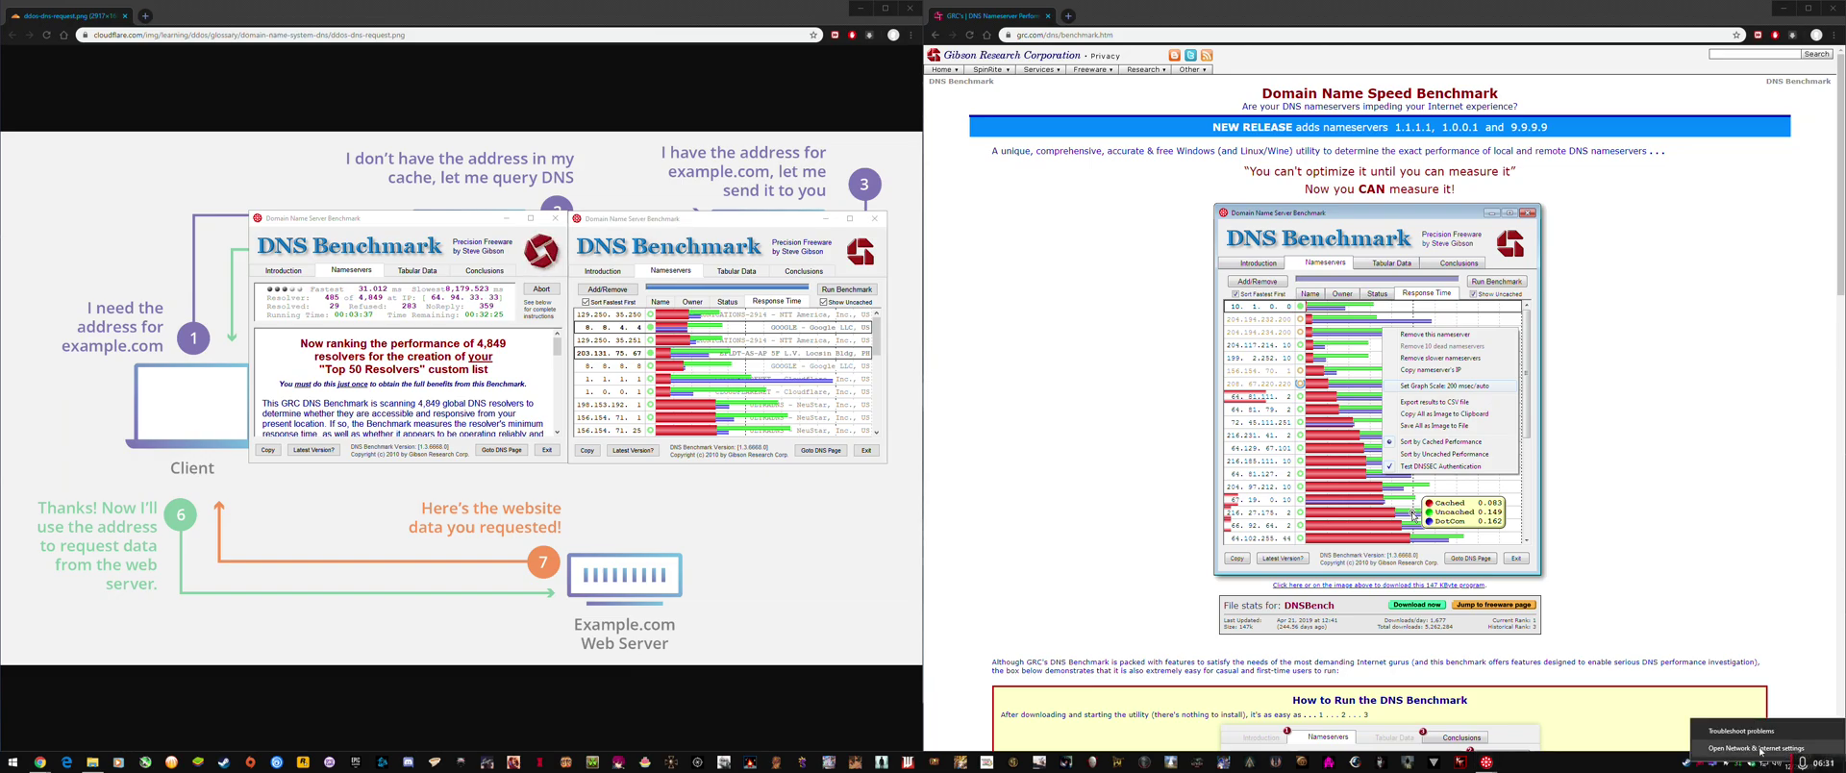
click(1760, 749)
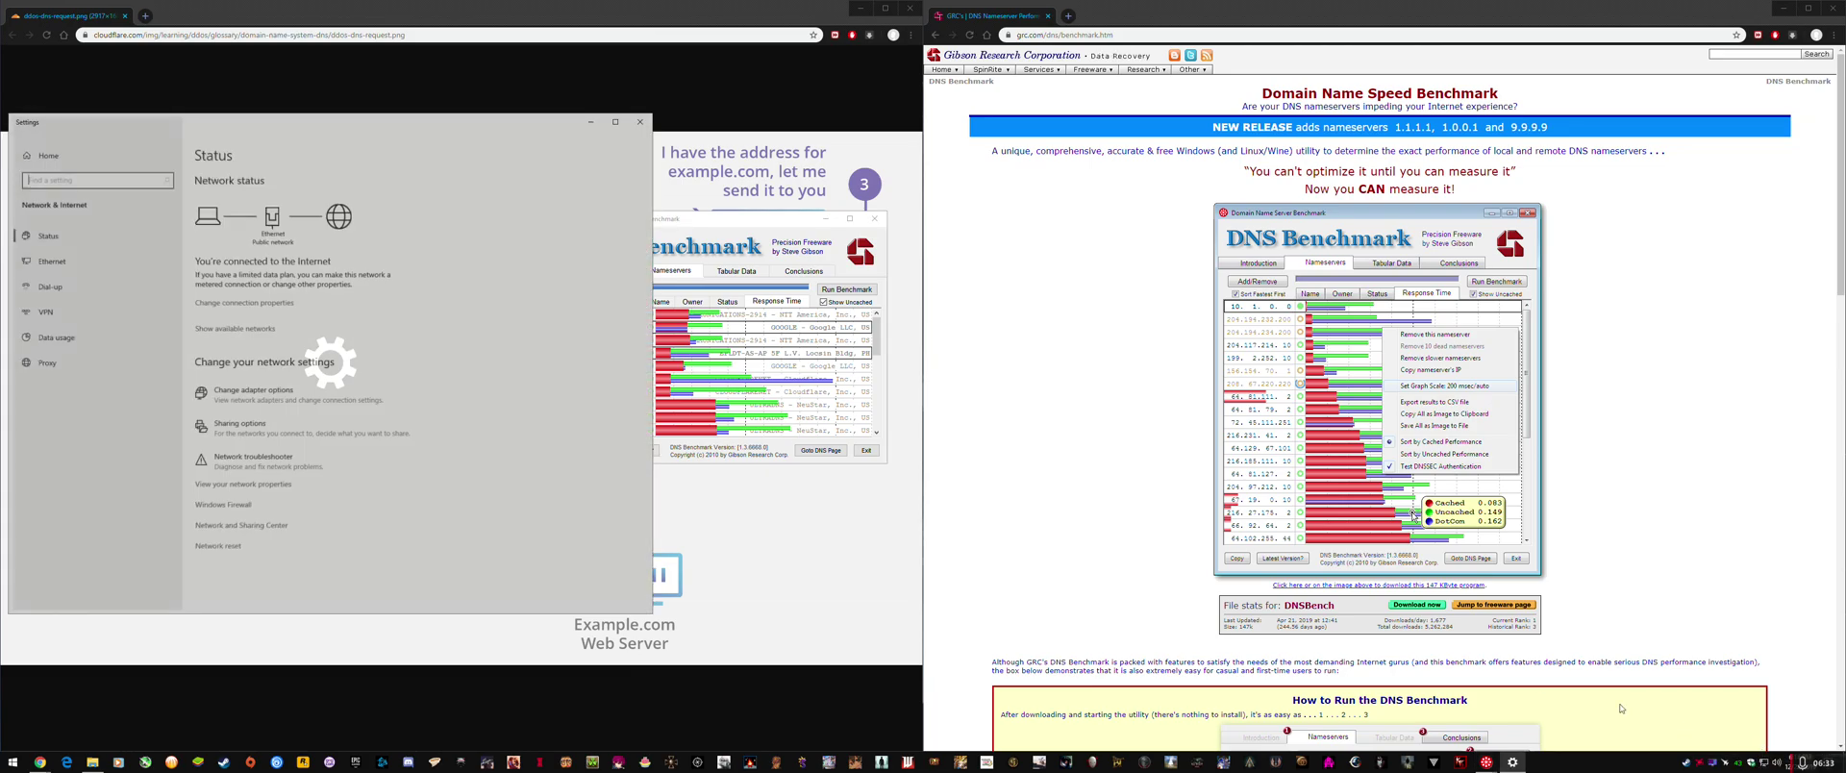
key(alt+Tab)
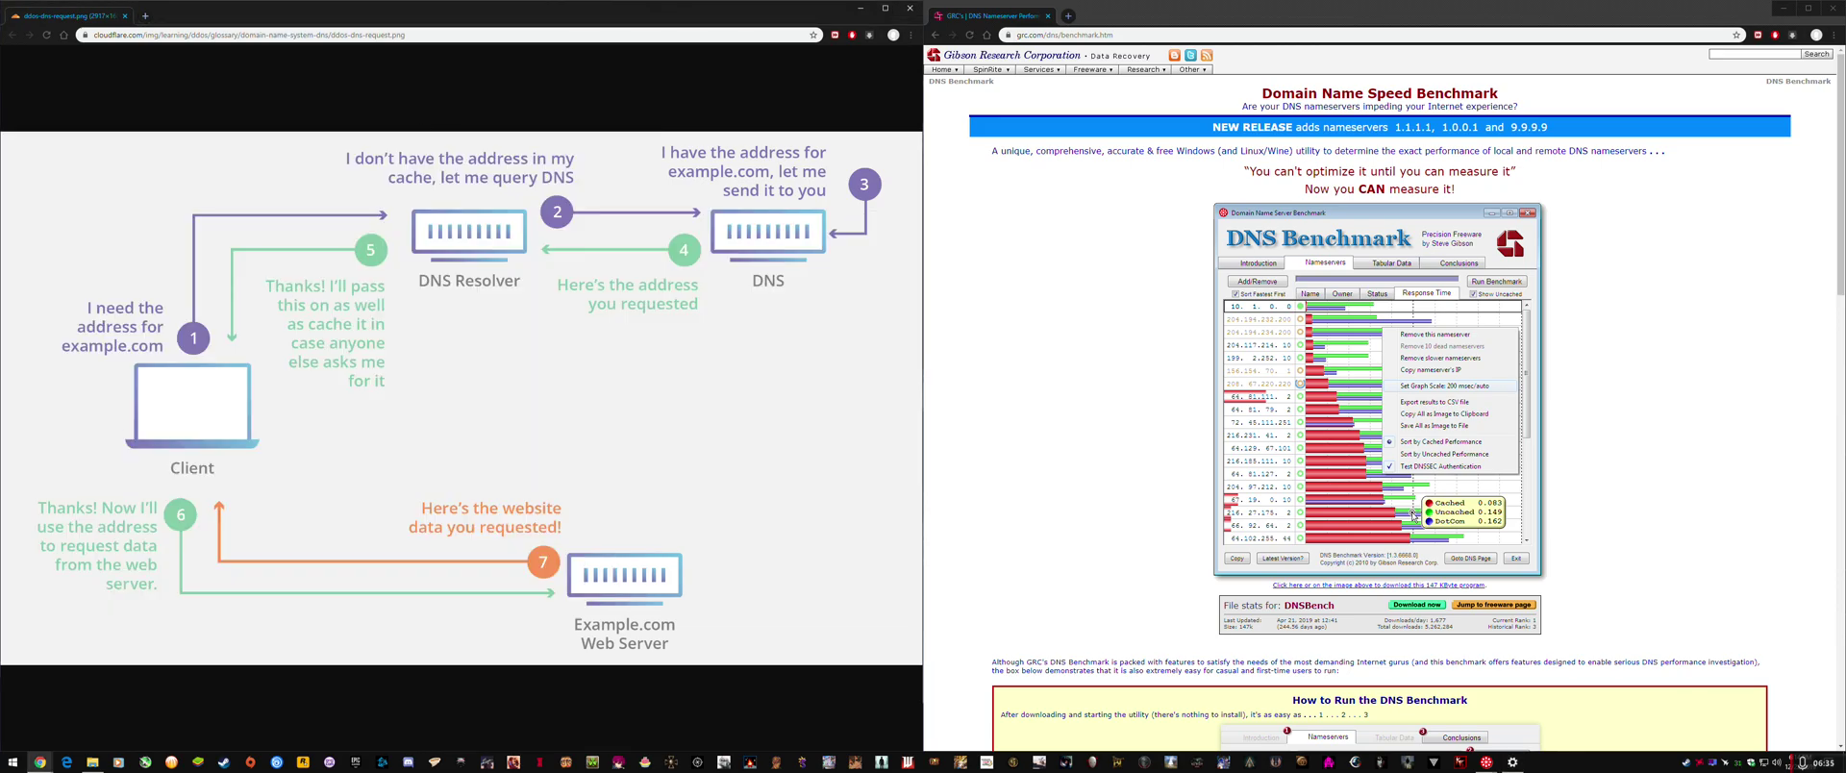
key(alt+Tab)
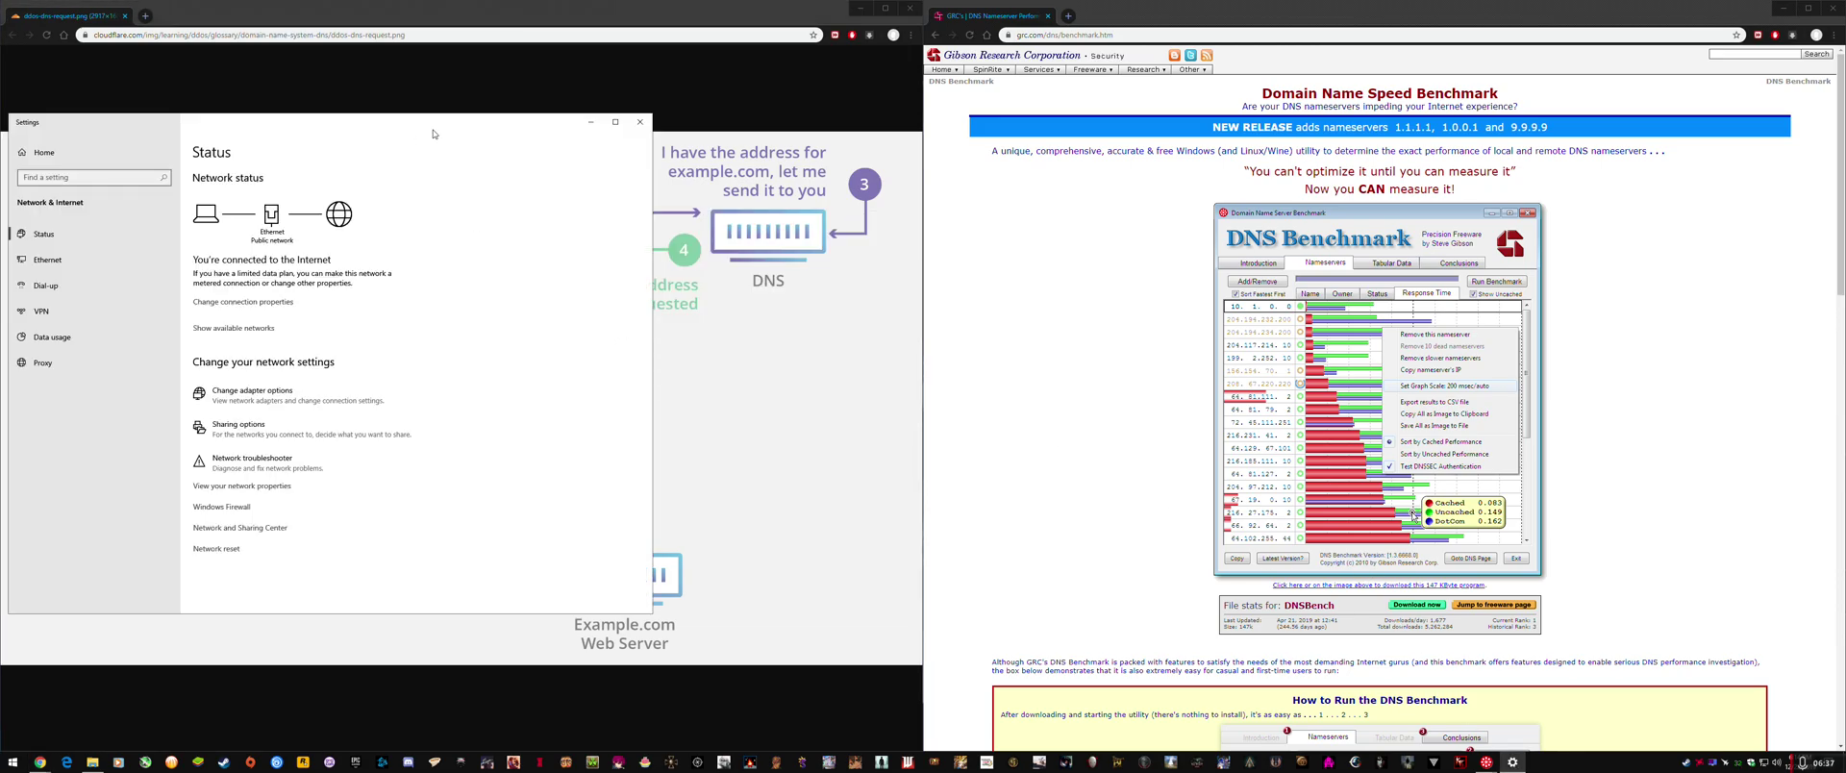
drag(438, 133, 588, 157)
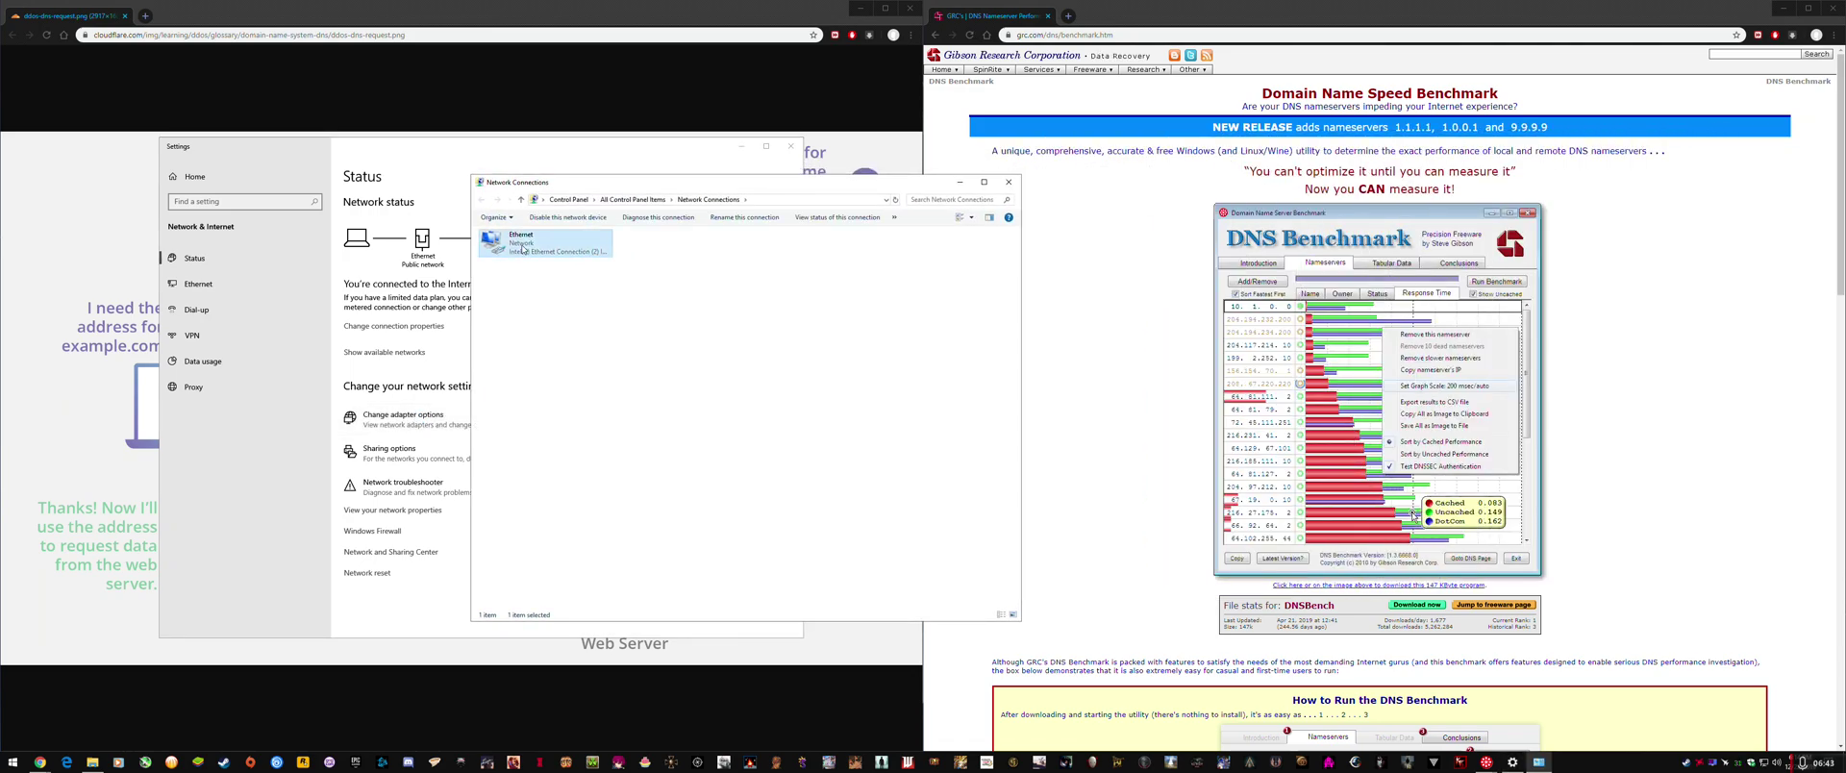
Open the Ethernet adapter's TCP/IPv4 properties showing DNS 203.131.75.67 and 8.8.4.4
right_click(523, 249)
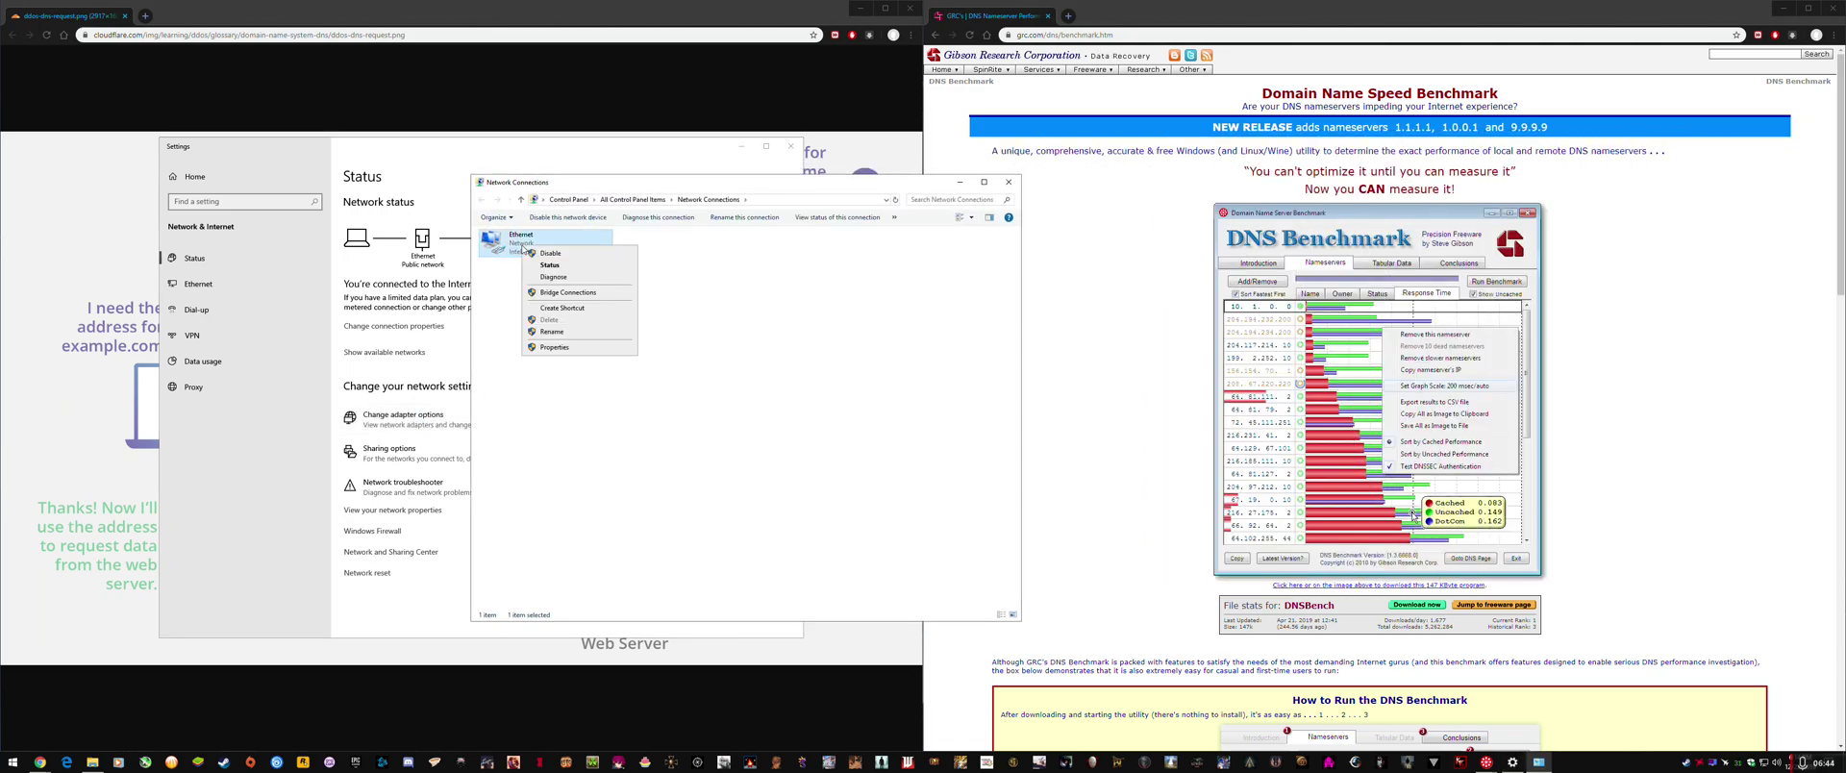
click(544, 354)
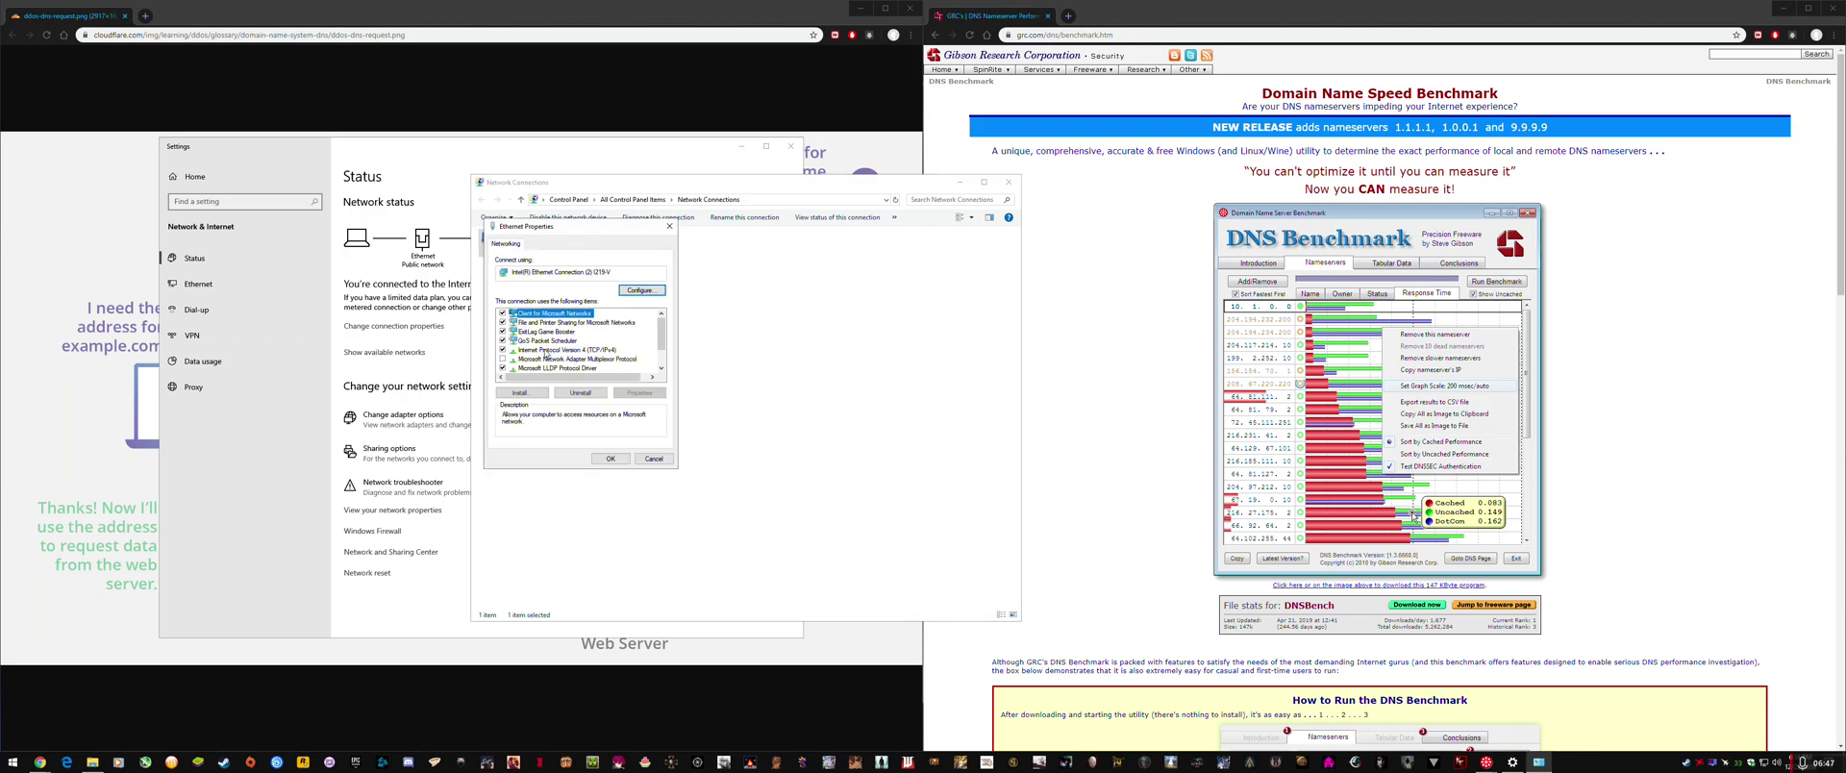
click(563, 352)
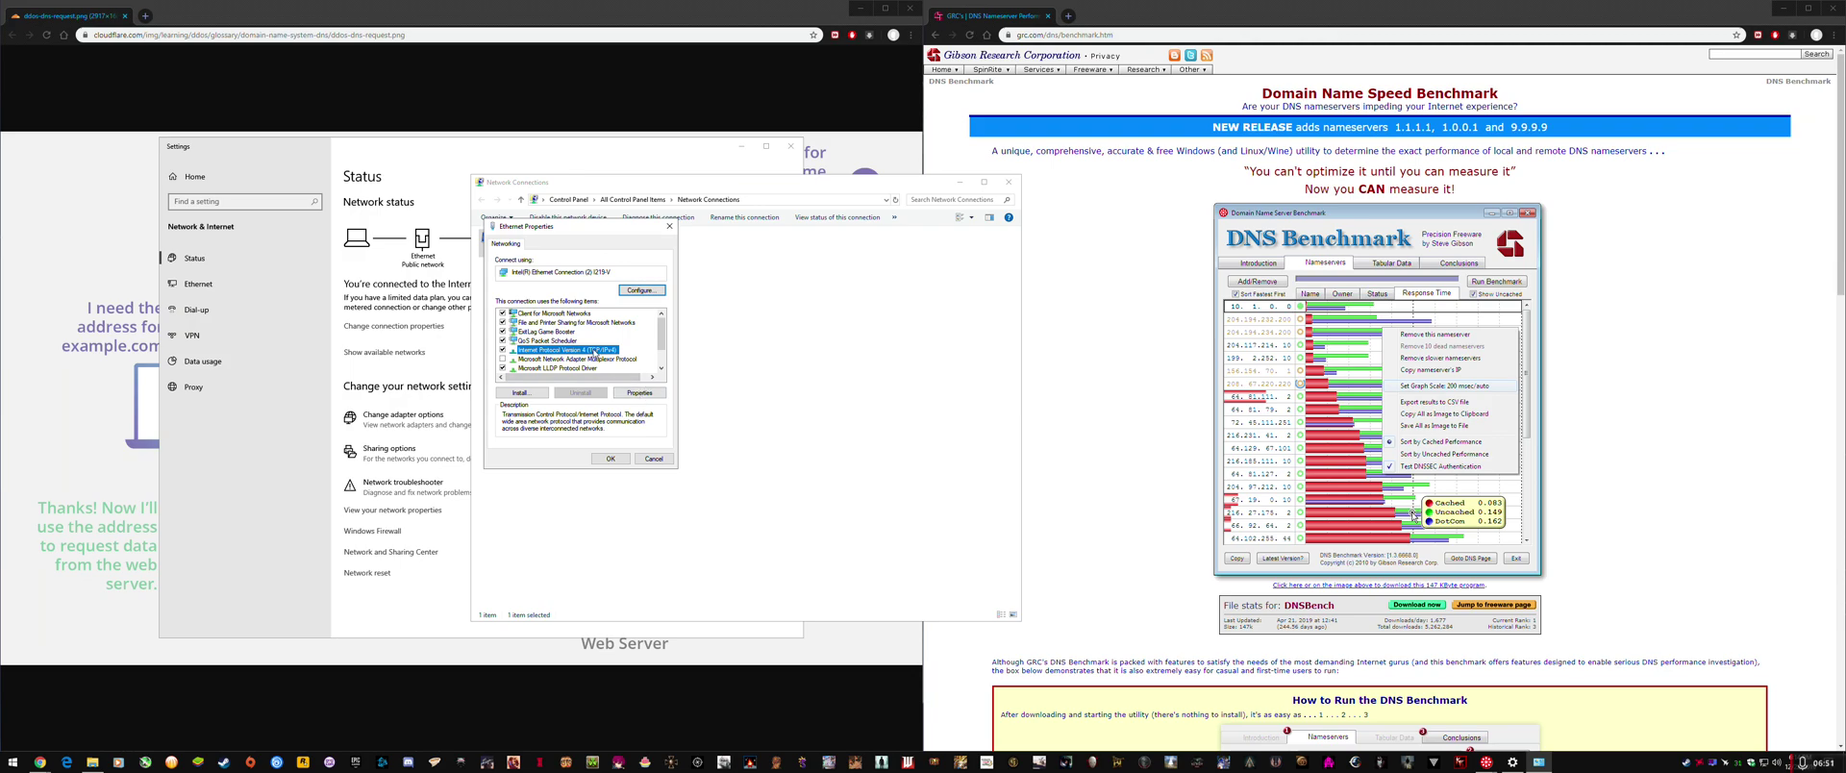
double_click(595, 352)
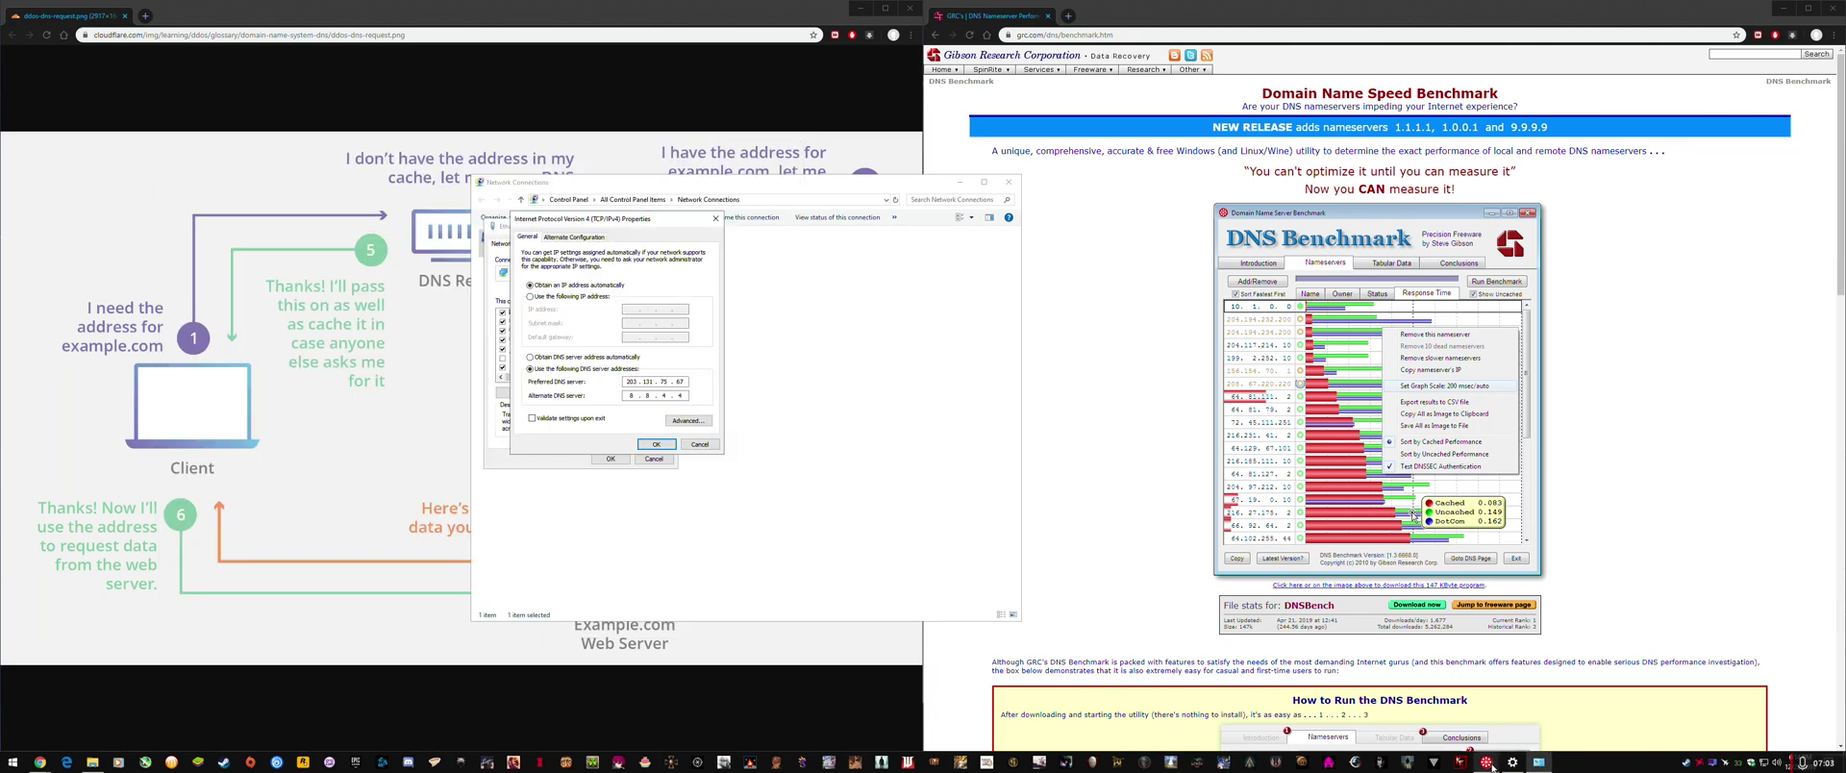
Bring the DNS Benchmark results forward and drag them left of the IPv4 Properties dialog
click(1486, 762)
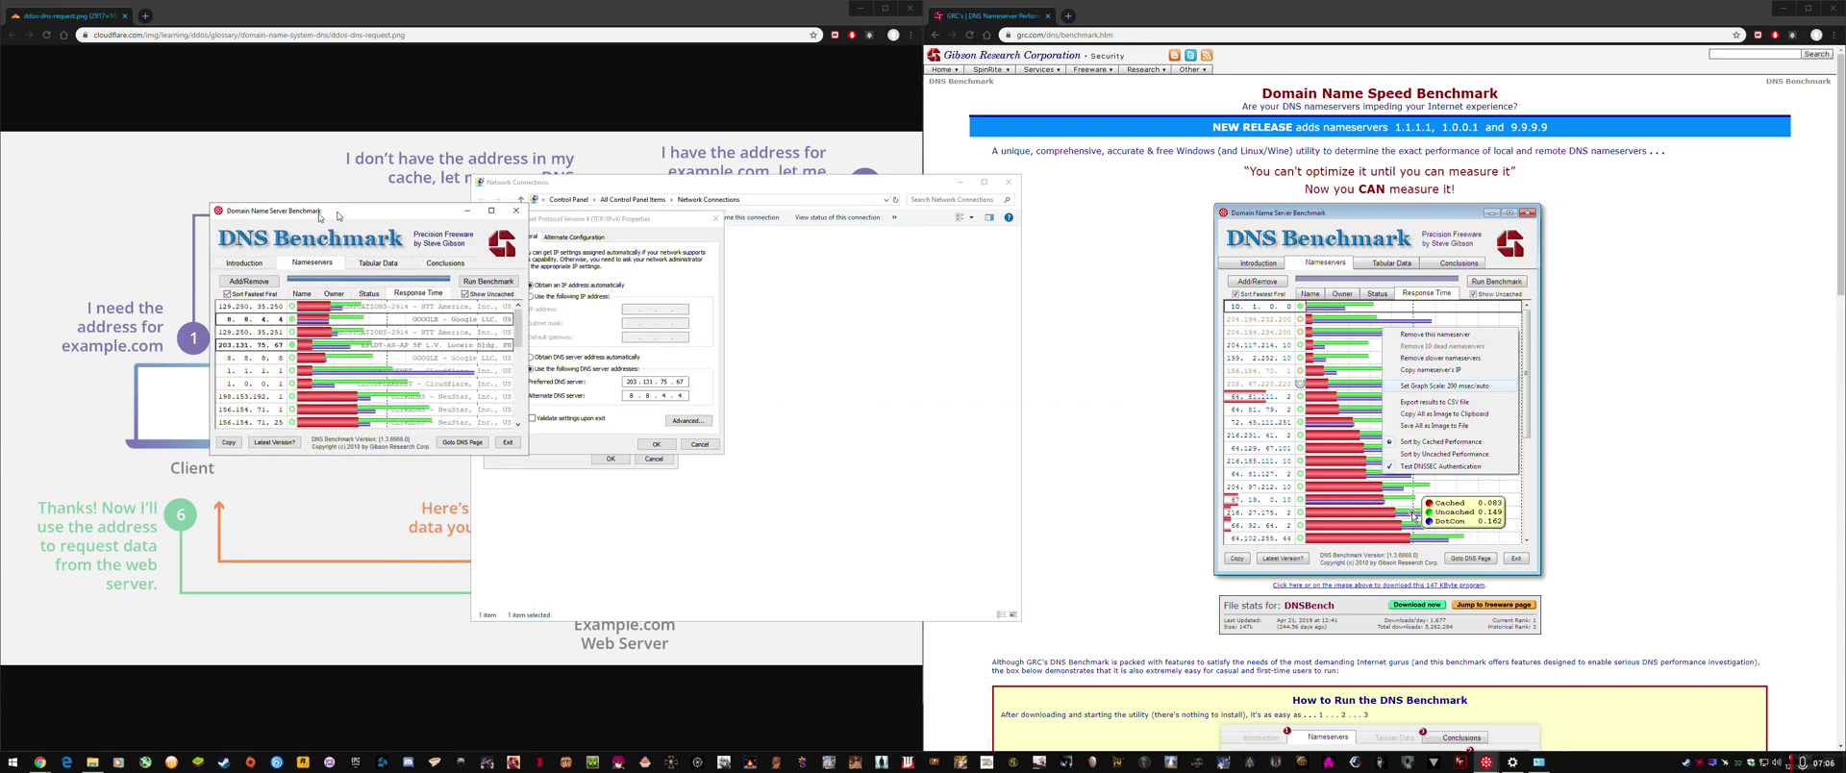
drag(335, 219, 259, 219)
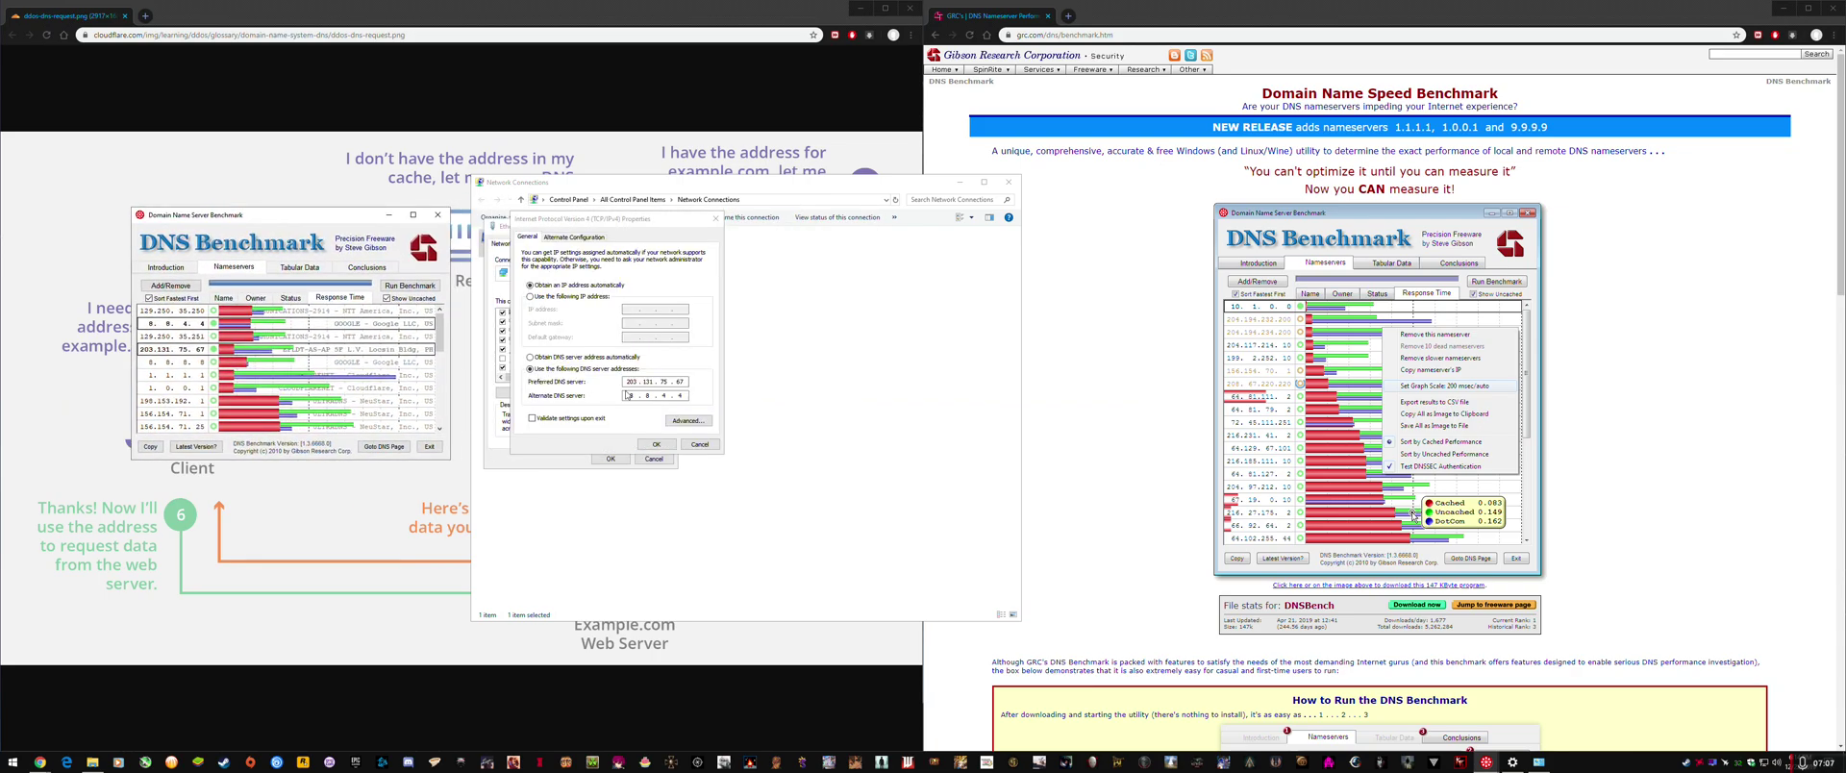